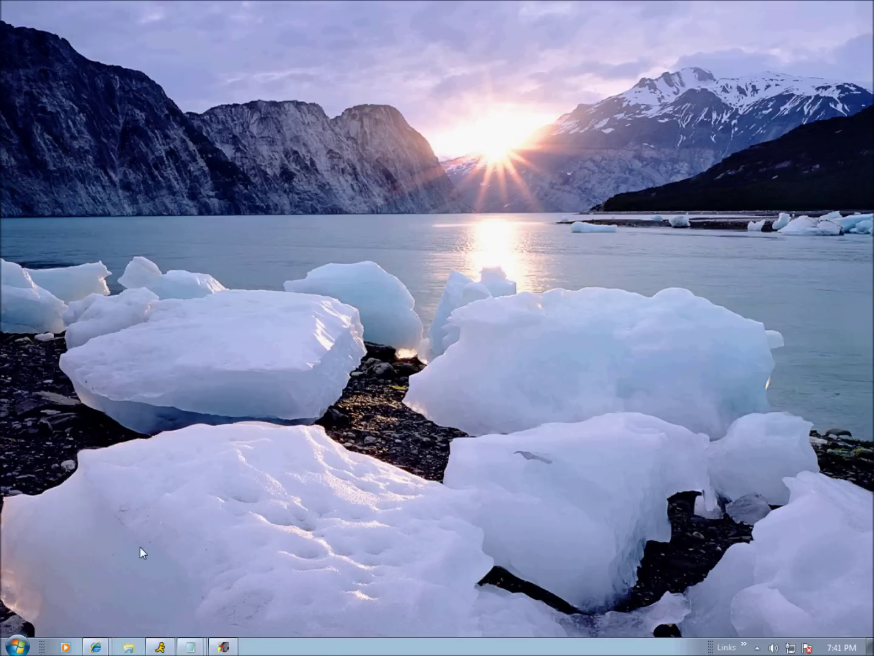
Step: Open Jamies Stuff > BLACK OPS FULL GAME and delete the small Call of Duty Black Ops image
{"action": "left_click", "coordinate": [130, 647]}
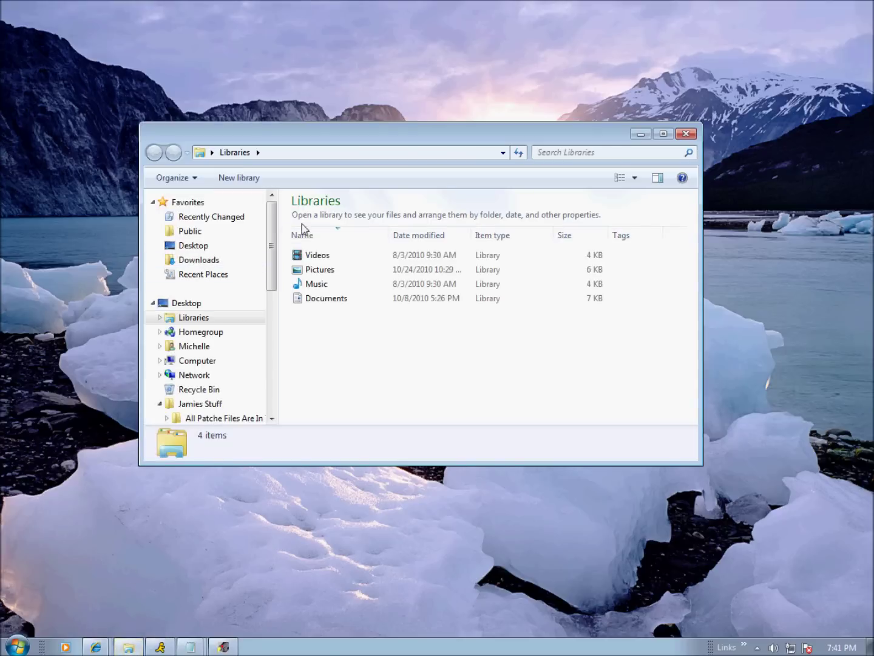
{"action": "scroll", "coordinate": [273, 249], "scroll_direction": "down", "scroll_amount": 2}
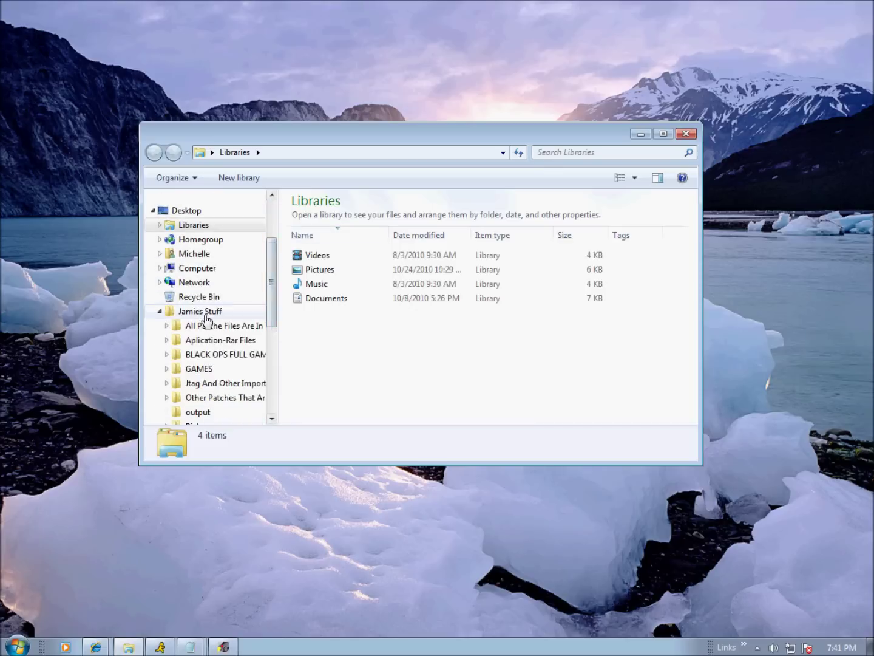
{"action": "left_click", "coordinate": [198, 357]}
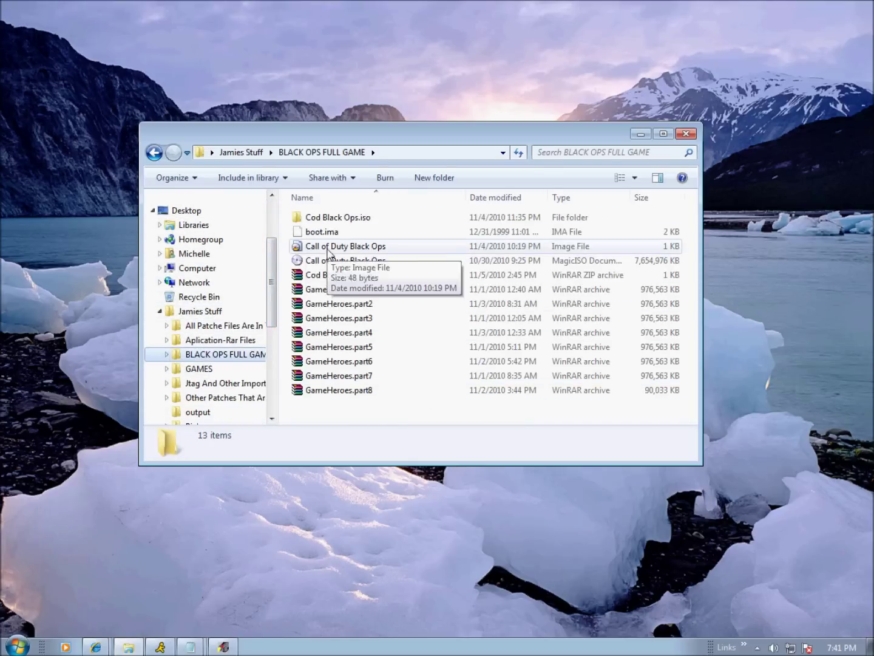
{"action": "left_click", "coordinate": [312, 246]}
{"action": "right_click", "coordinate": [301, 250]}
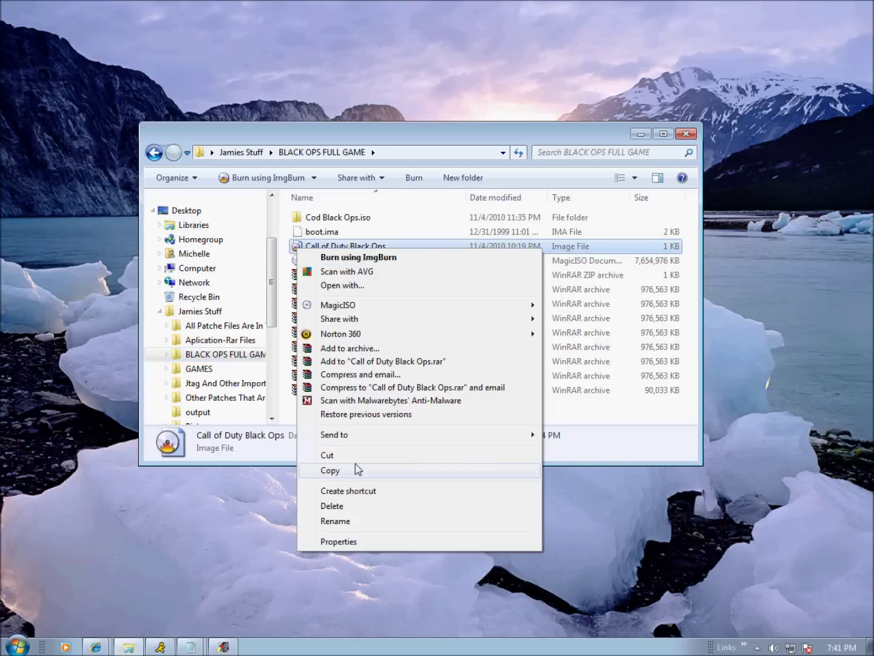
{"action": "left_click", "coordinate": [350, 507]}
Step: Delete the large Call of Duty Black Ops disc image, confirming Yes
{"action": "left_click", "coordinate": [483, 382]}
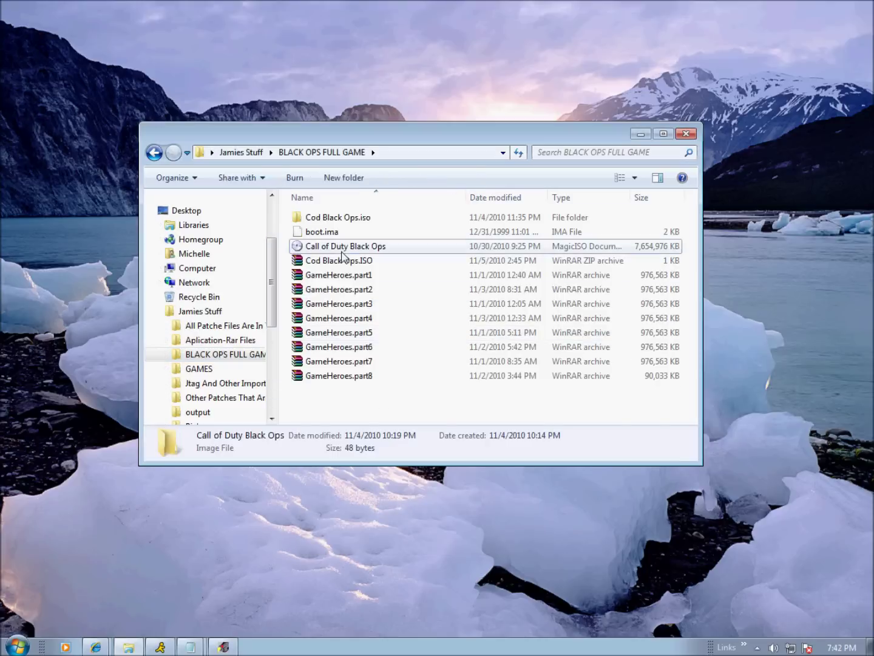
{"action": "left_click", "coordinate": [337, 248]}
{"action": "right_click", "coordinate": [341, 250]}
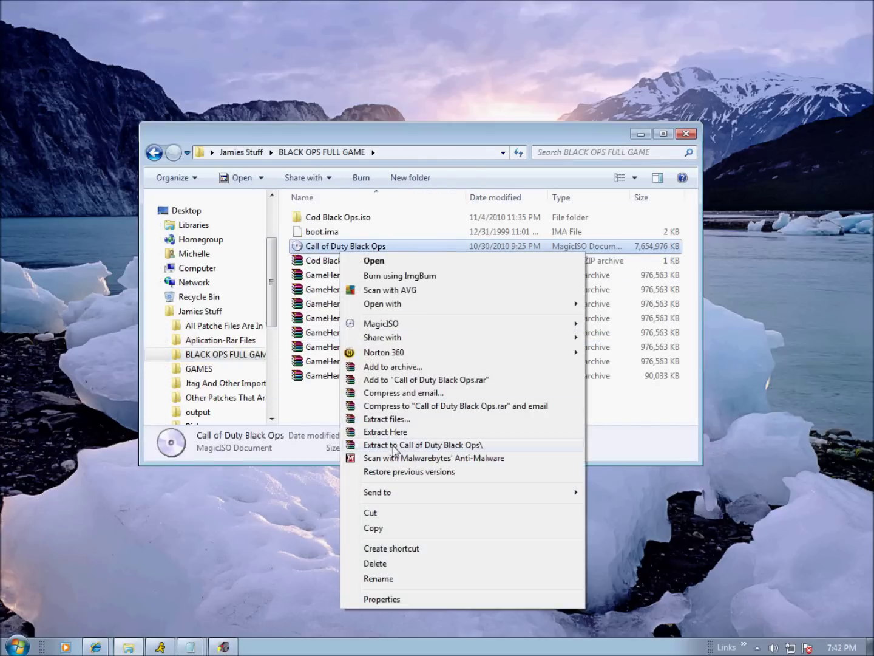
{"action": "left_click", "coordinate": [390, 563]}
{"action": "left_click", "coordinate": [495, 385]}
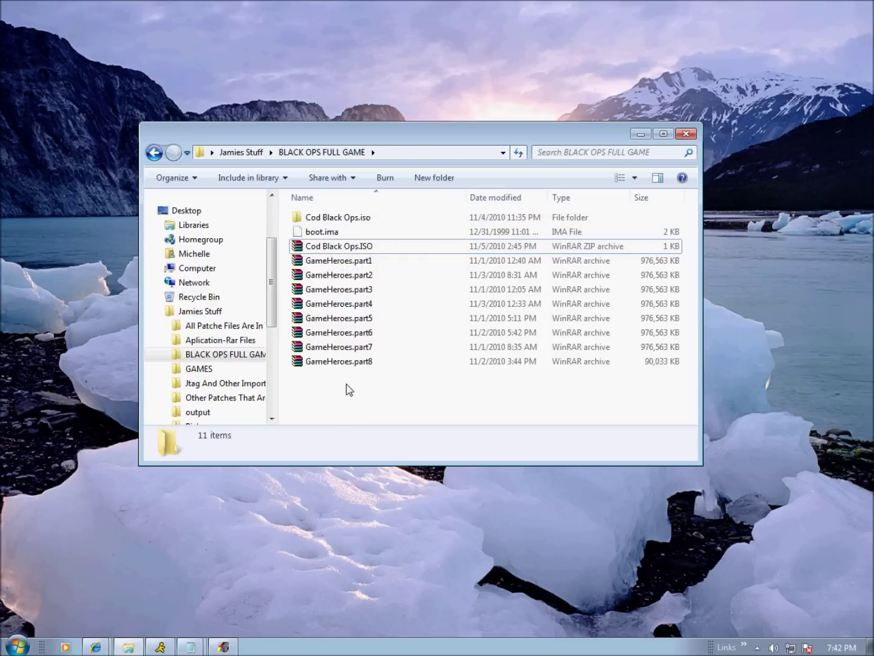
Step: Delete the Cod Black Ops.ISO archive, confirming Yes
{"action": "mouse_move", "coordinate": [347, 390]}
{"action": "left_mouse_down"}
{"action": "mouse_move", "coordinate": [338, 336]}
{"action": "mouse_move", "coordinate": [343, 391]}
{"action": "left_mouse_up"}
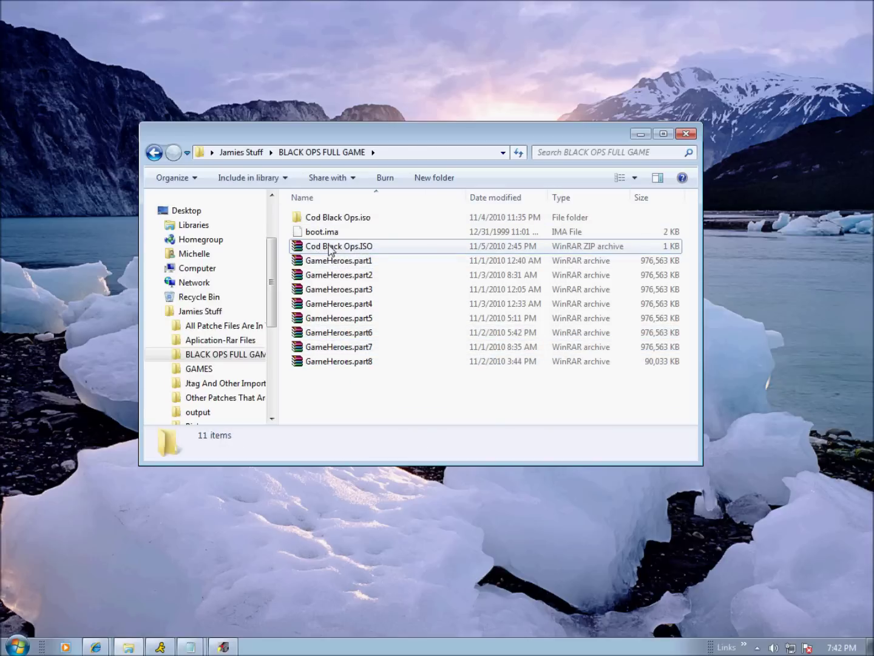
{"action": "left_click", "coordinate": [330, 247]}
{"action": "right_click", "coordinate": [331, 247]}
{"action": "left_click", "coordinate": [364, 494]}
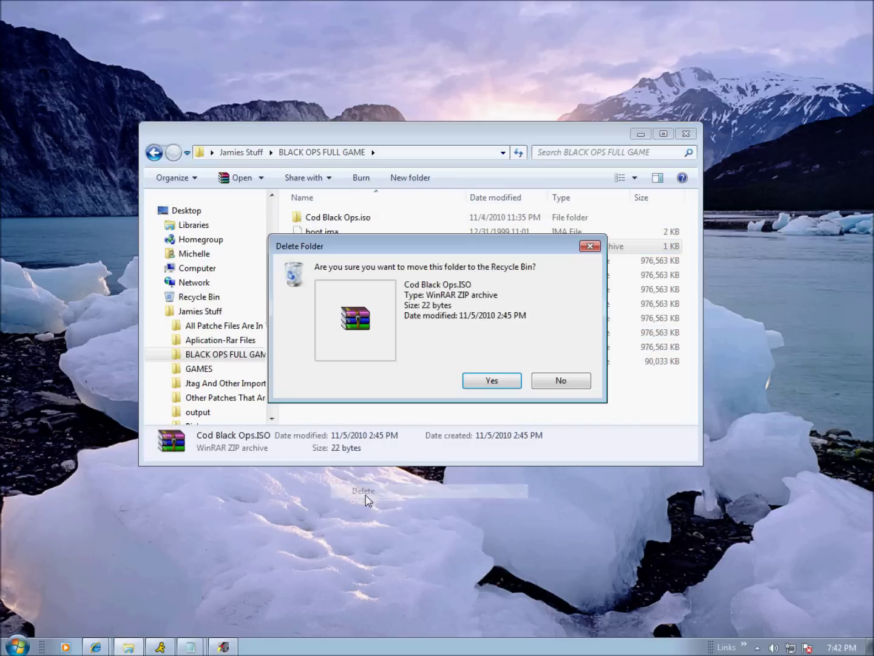
{"action": "left_click", "coordinate": [490, 381]}
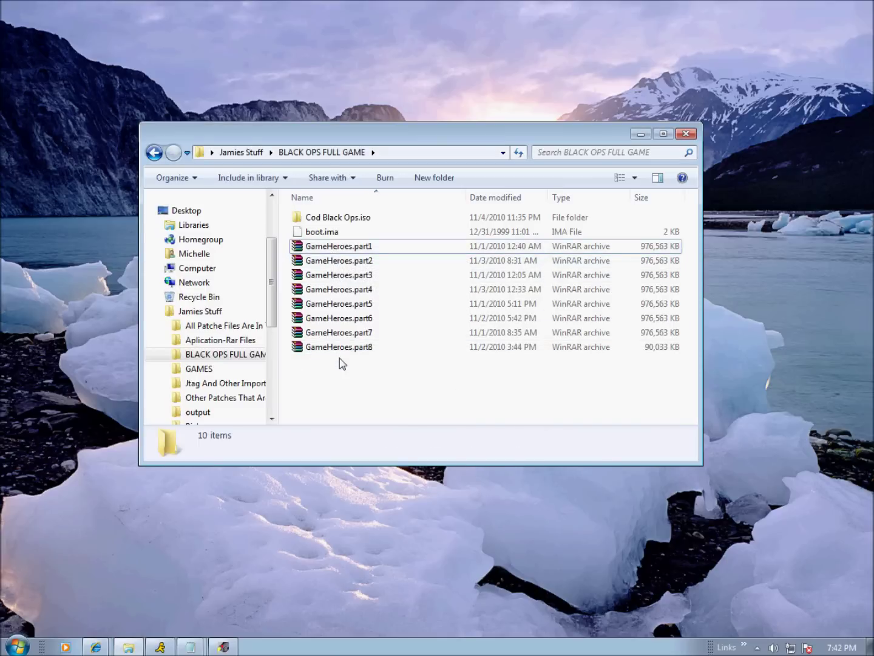
Step: Select GameHeroes.part1 through part8 and use Extract Here to unpack them into this folder
{"action": "left_click_drag", "start_coordinate": [340, 361], "coordinate": [312, 243]}
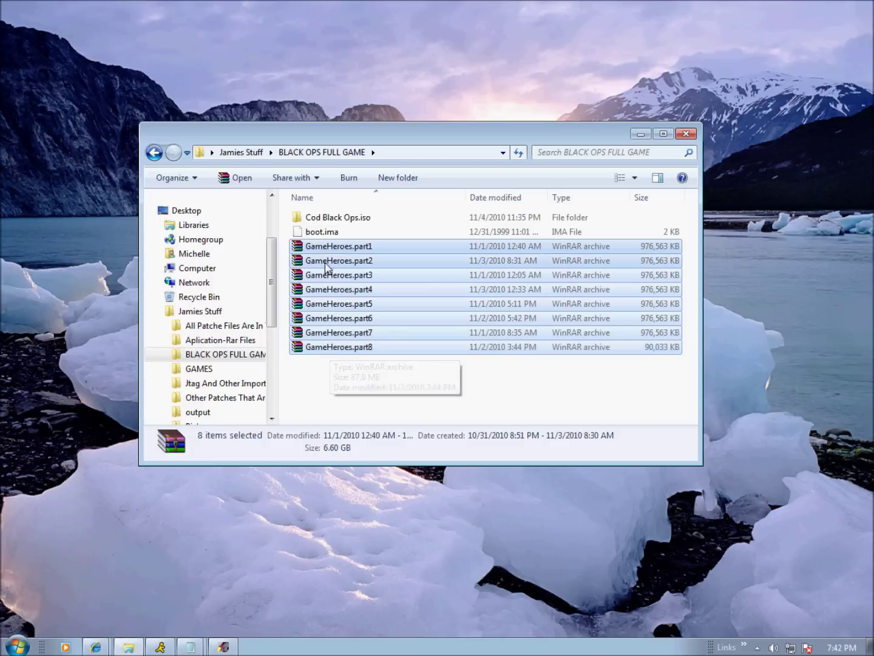
{"action": "right_click", "coordinate": [325, 248]}
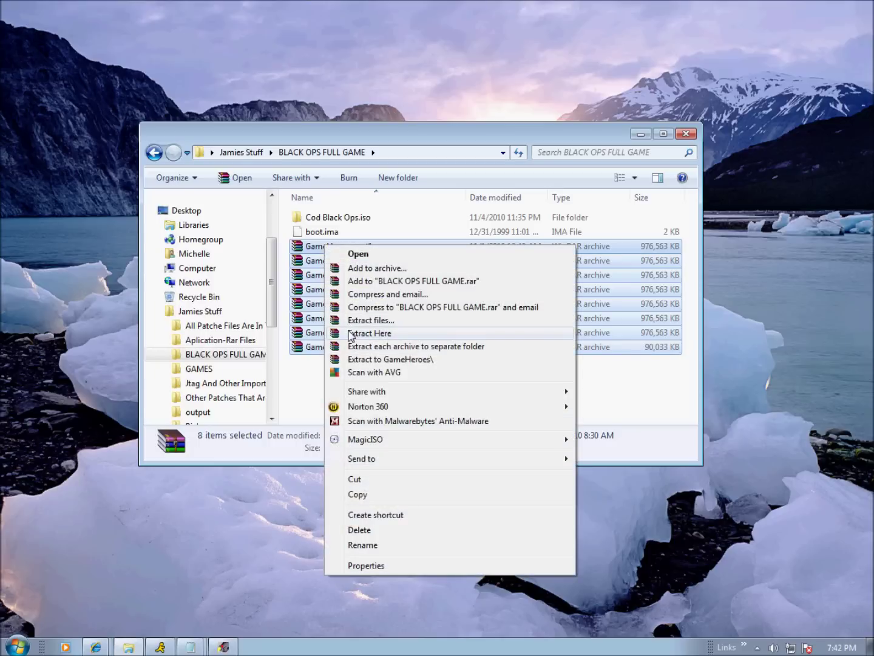
{"action": "left_click", "coordinate": [350, 335]}
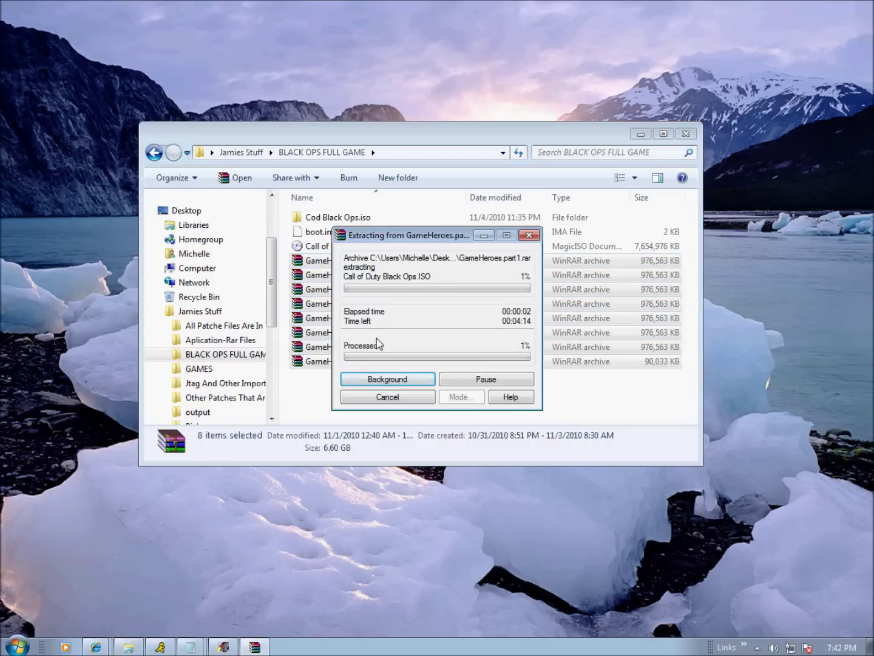
Step: Move the WinRAR progress window lower, then minimize it while the extraction continues
{"action": "mouse_move", "coordinate": [384, 237]}
{"action": "left_mouse_down"}
{"action": "mouse_move", "coordinate": [369, 312]}
{"action": "mouse_move", "coordinate": [356, 241]}
{"action": "left_mouse_up"}
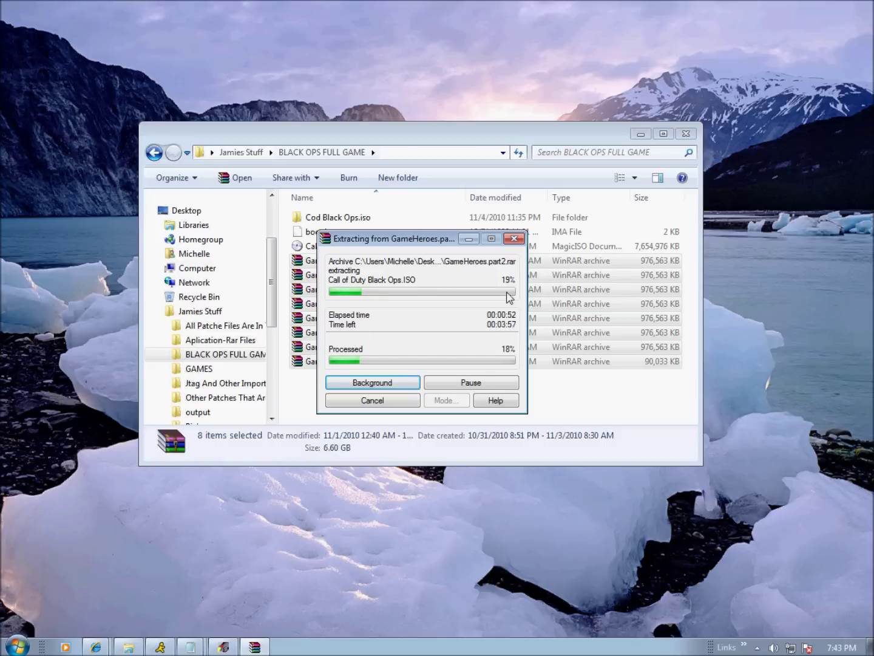
{"action": "left_click", "coordinate": [469, 239]}
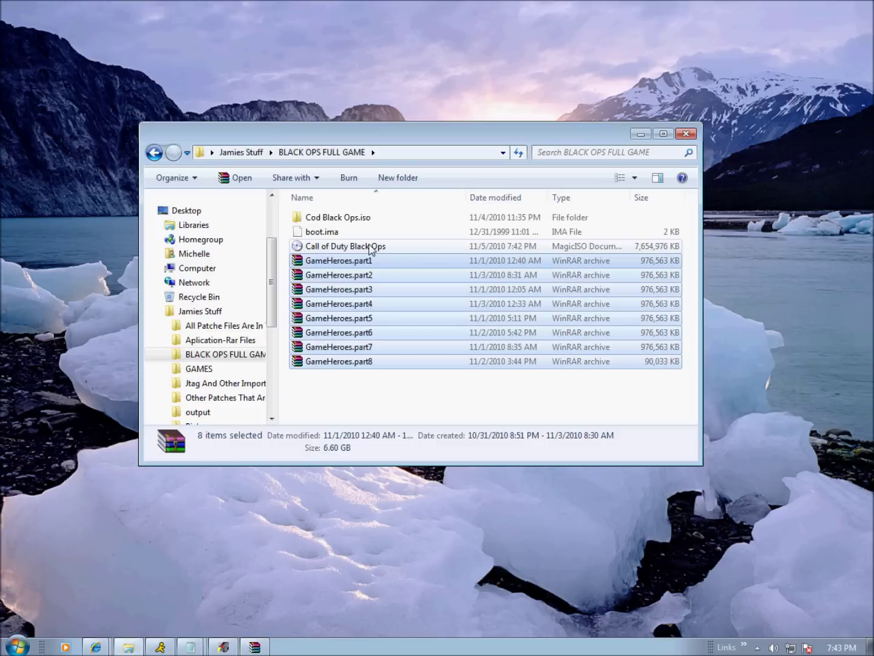
Step: Leave the extracted image alone and open Modio.zip from the Aplication-Rar Files folder
{"action": "left_click", "coordinate": [371, 247]}
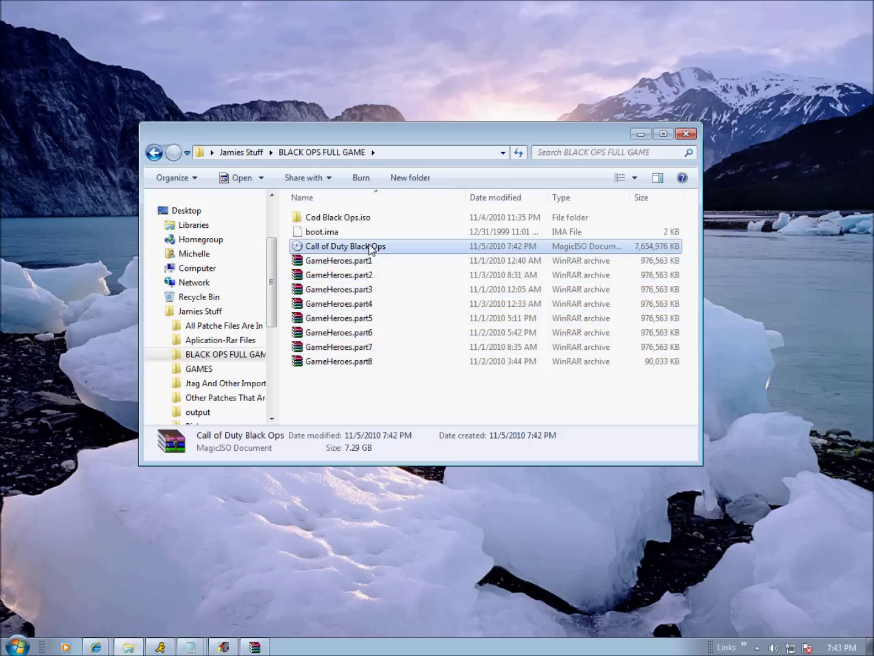
{"action": "right_click", "coordinate": [372, 247]}
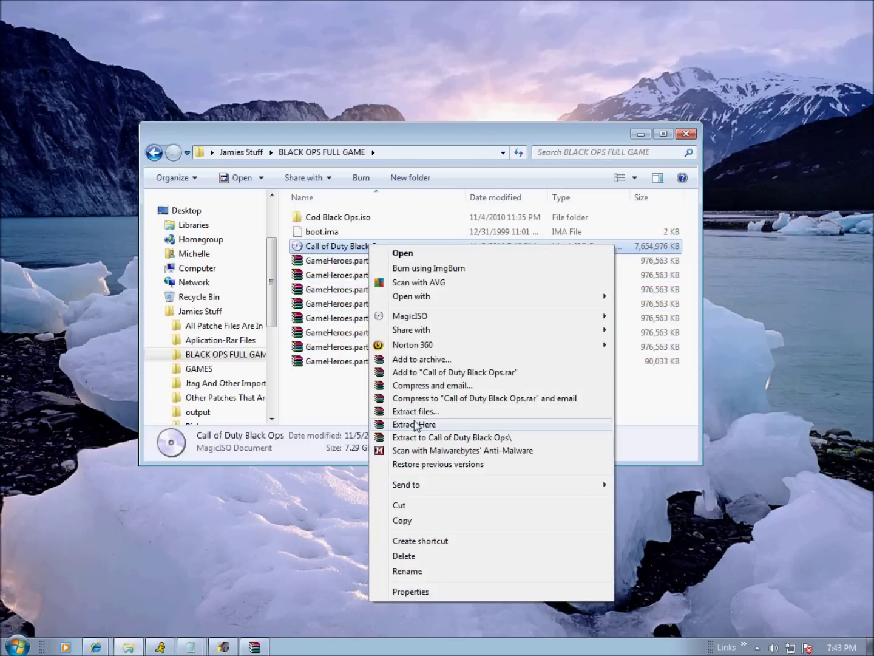
{"action": "left_click", "coordinate": [335, 401]}
{"action": "left_click", "coordinate": [271, 612]}
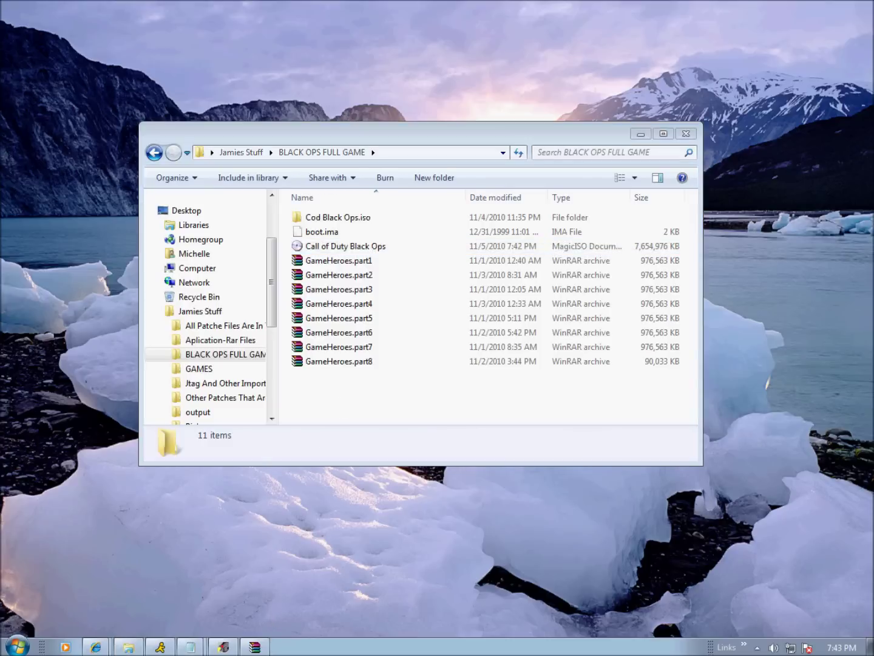
{"action": "left_click", "coordinate": [219, 342]}
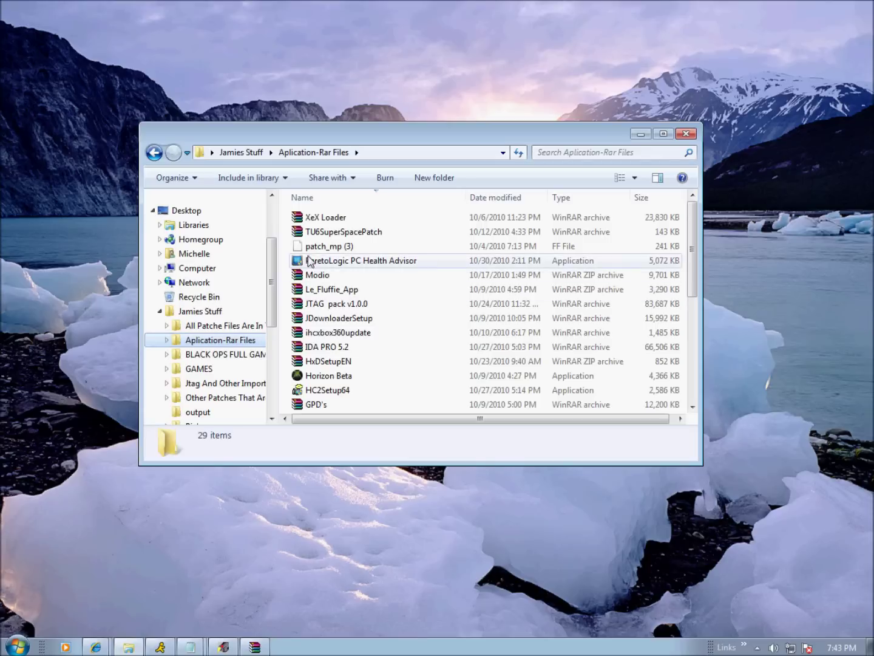
{"action": "double_click", "coordinate": [327, 277]}
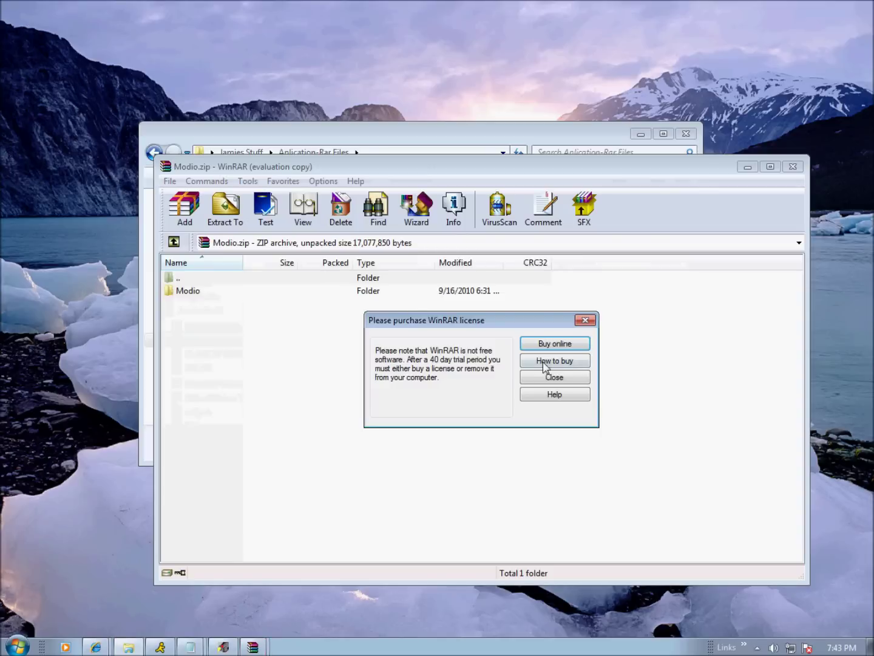
Step: Dismiss the license reminder, run Modio.exe from the archive's Modio folder, and close Modio.zip
{"action": "left_click", "coordinate": [547, 380]}
{"action": "double_click", "coordinate": [204, 291]}
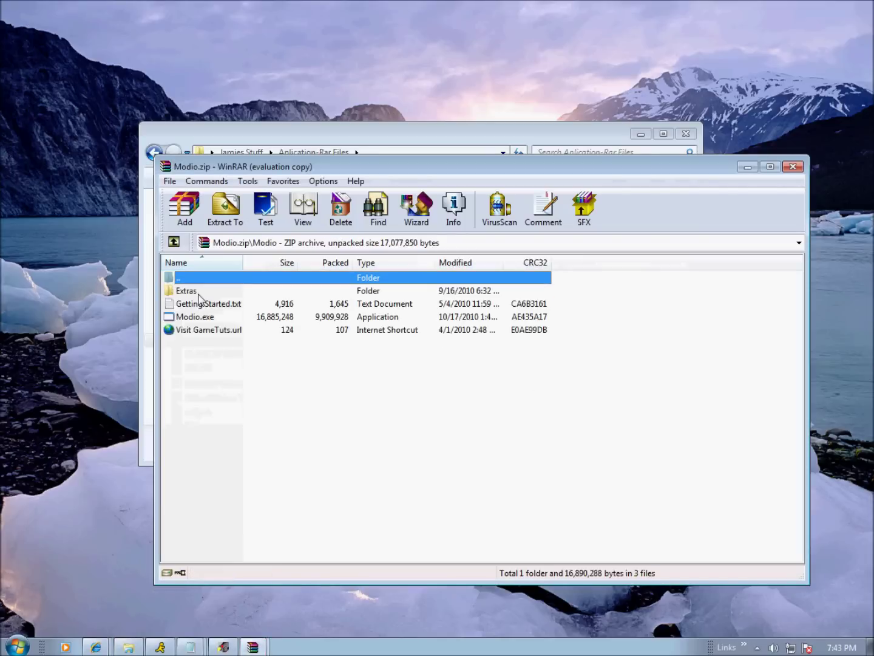
{"action": "left_click", "coordinate": [205, 318]}
{"action": "double_click", "coordinate": [205, 321]}
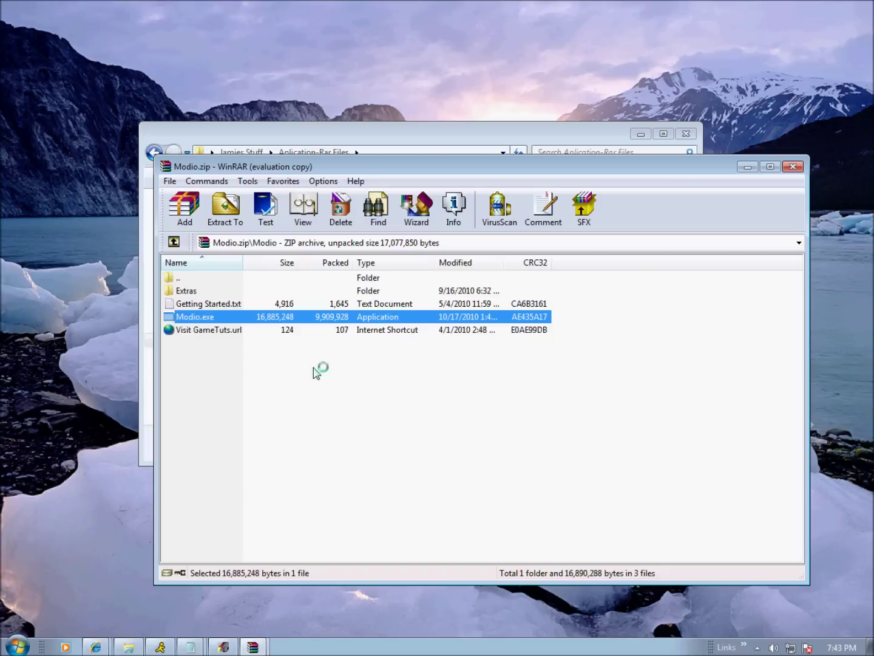
{"action": "left_click", "coordinate": [796, 170]}
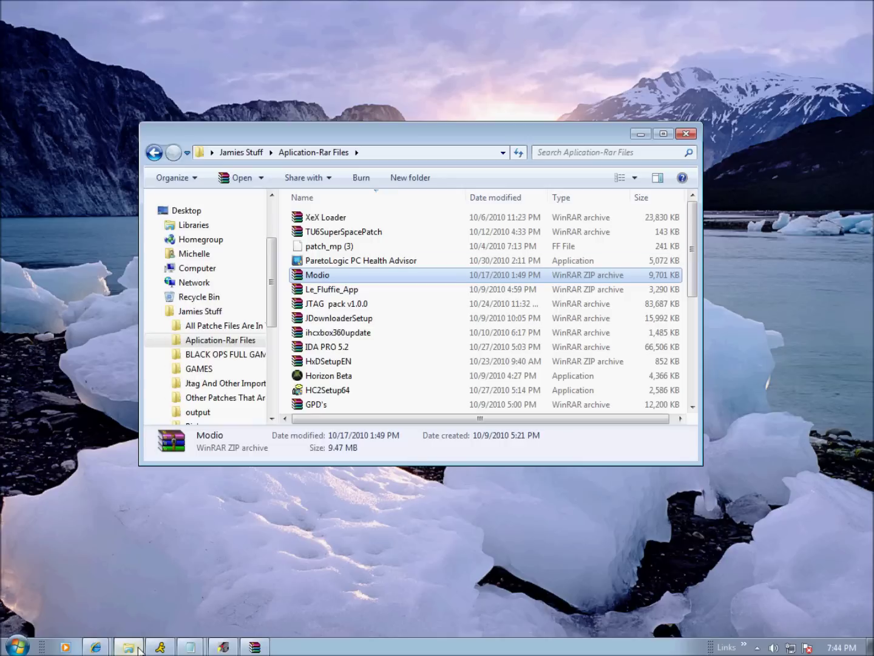
{"action": "mouse_move", "coordinate": [128, 647]}
Step: Restore the WinRAR extraction progress window from the taskbar
{"action": "left_click", "coordinate": [255, 647]}
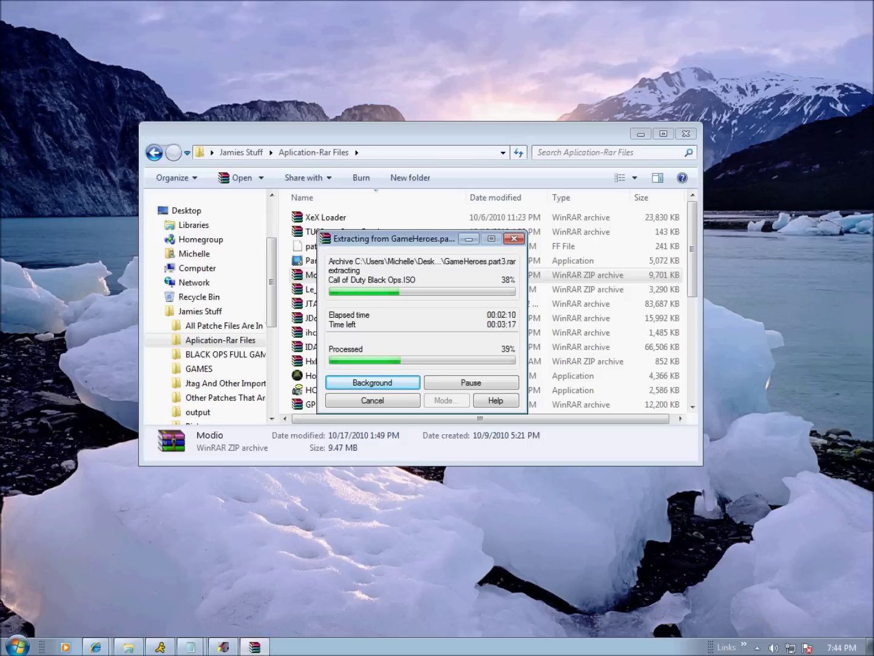
Step: Close the leftover Modio.zip window and move the extraction progress window to the left
{"action": "left_click", "coordinate": [302, 447]}
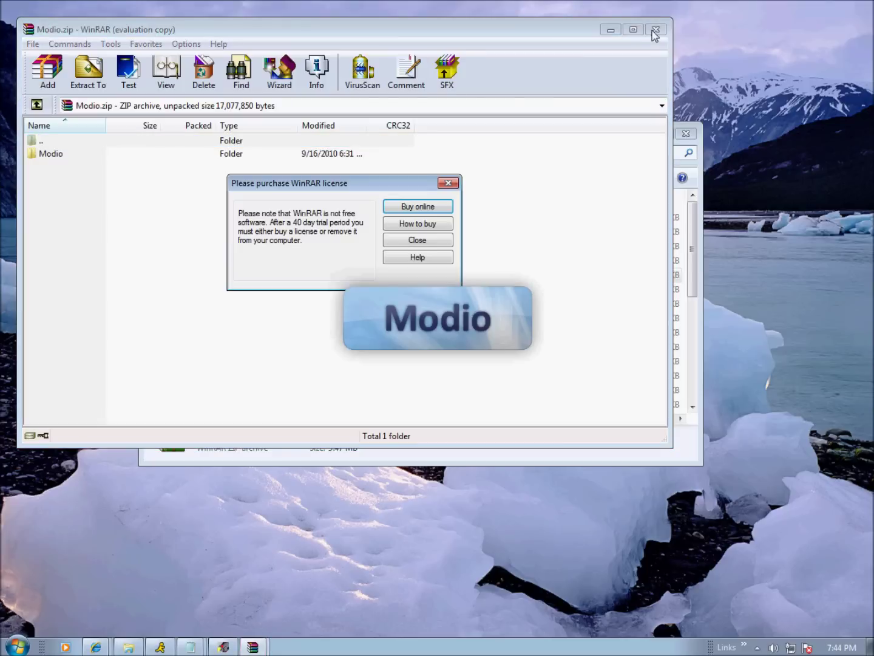
{"action": "key", "text": "Escape"}
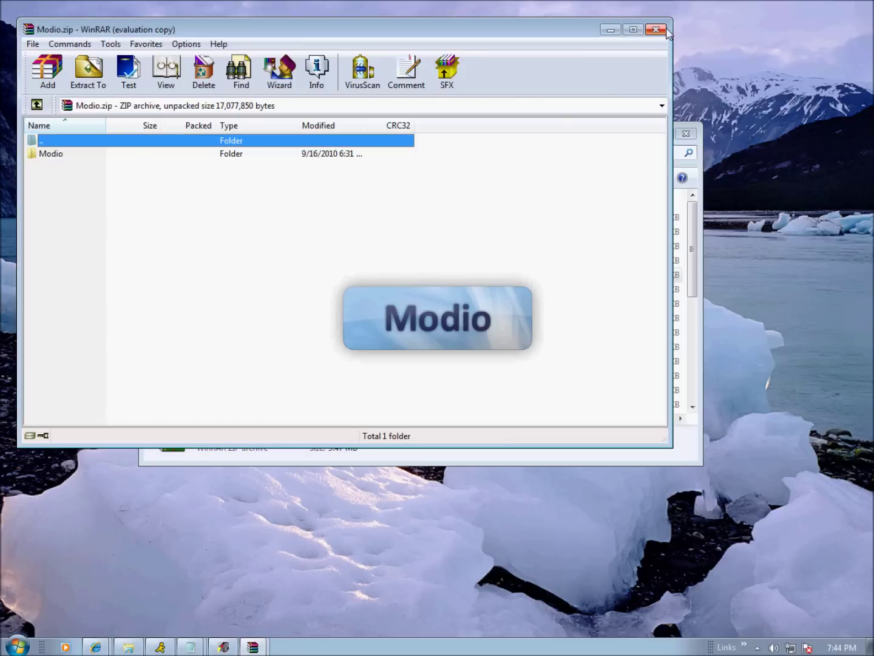
{"action": "left_click", "coordinate": [656, 30]}
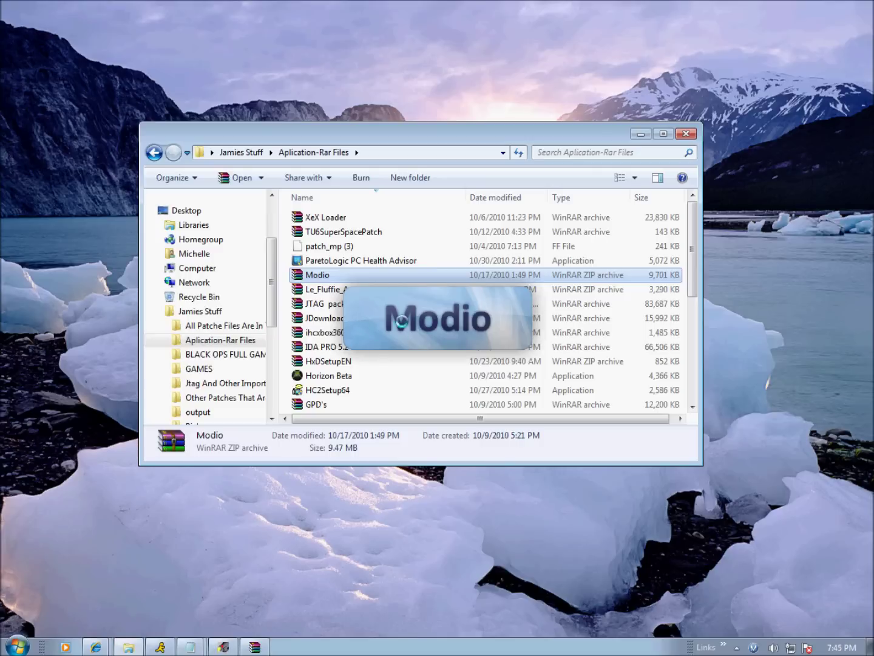
{"action": "left_click", "coordinate": [640, 134]}
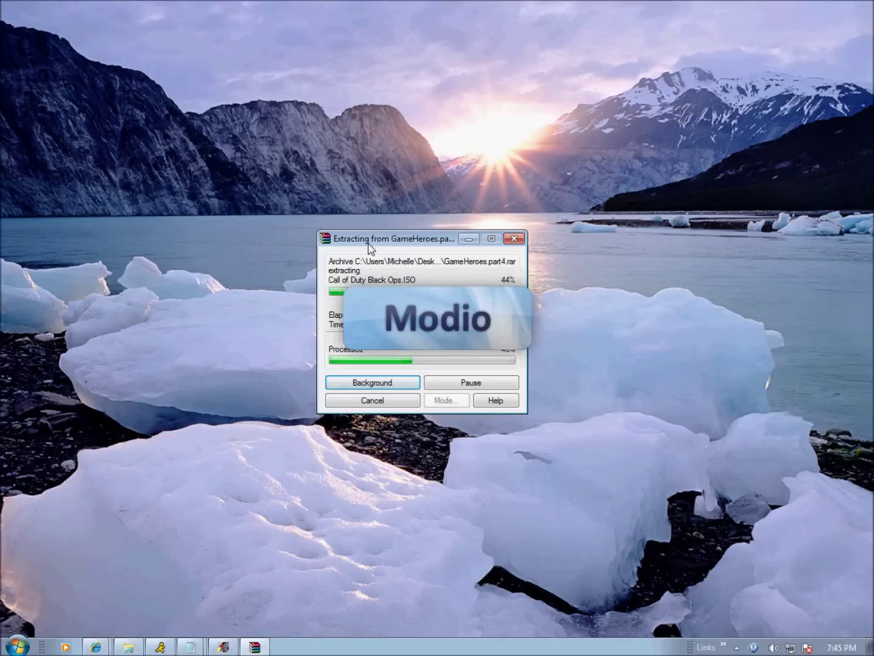
{"action": "mouse_move", "coordinate": [376, 234]}
{"action": "left_mouse_down"}
{"action": "mouse_move", "coordinate": [173, 234]}
{"action": "mouse_move", "coordinate": [186, 231]}
{"action": "left_mouse_up"}
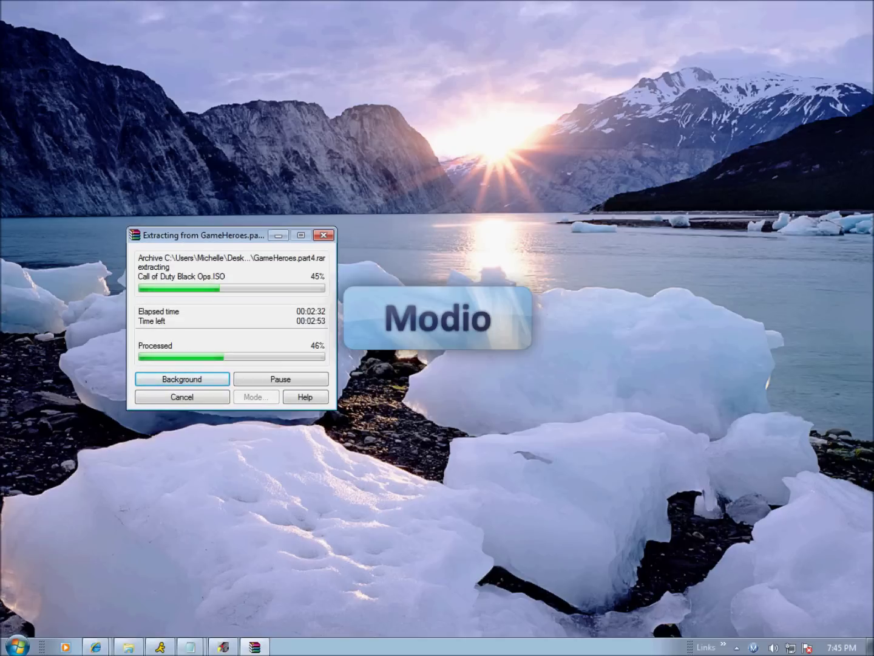
Step: Bring the Aplication-Rar Files Explorer window back into view from the taskbar
{"action": "left_click", "coordinate": [190, 646]}
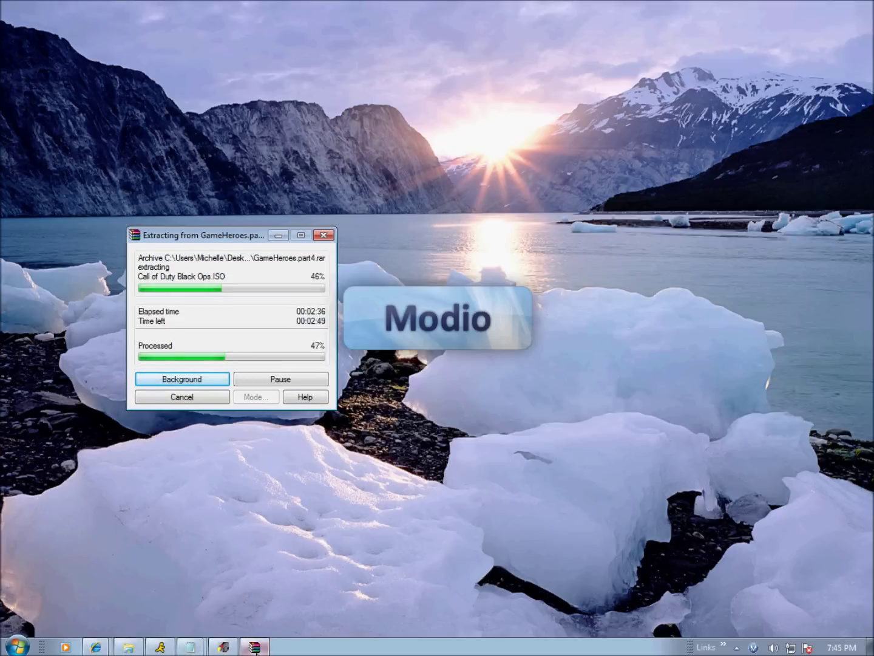
{"action": "mouse_move", "coordinate": [252, 643]}
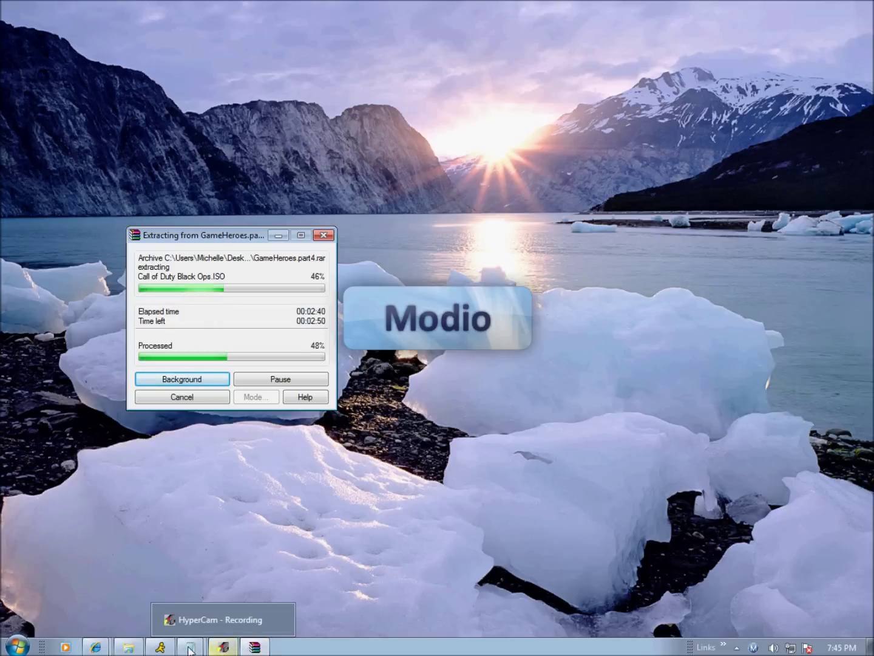
{"action": "mouse_move", "coordinate": [191, 650]}
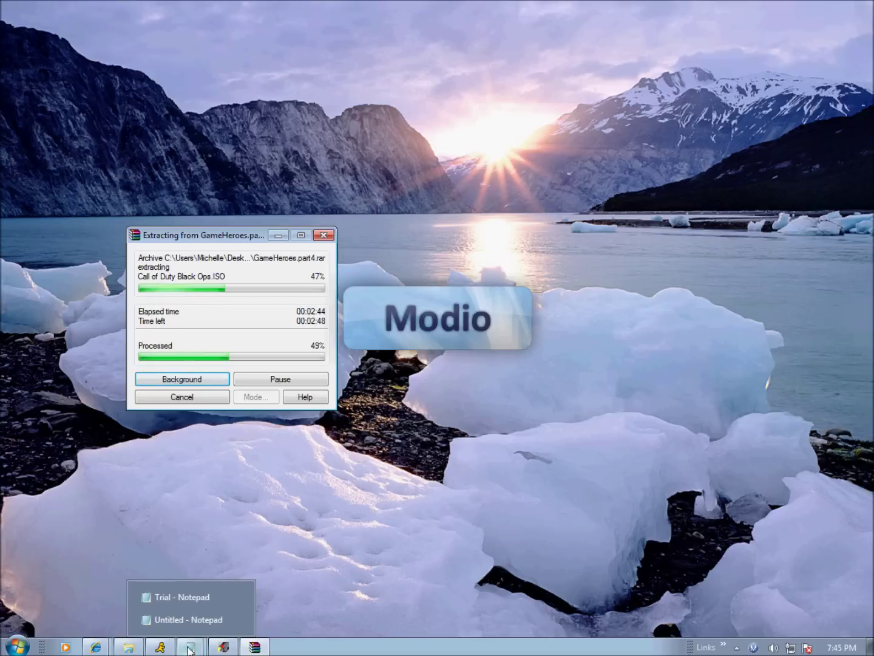
{"action": "mouse_move", "coordinate": [94, 649]}
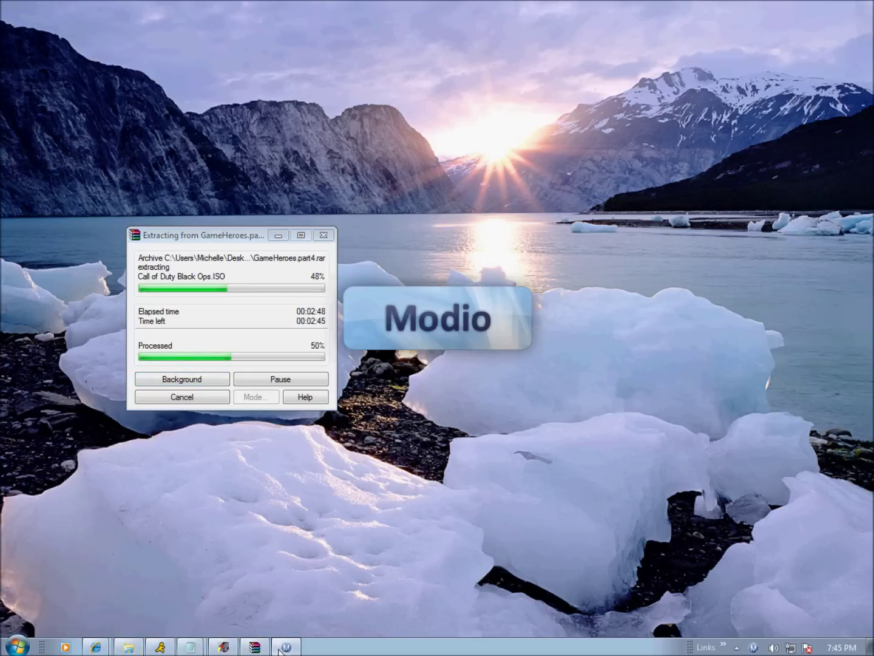
{"action": "left_click", "coordinate": [128, 647]}
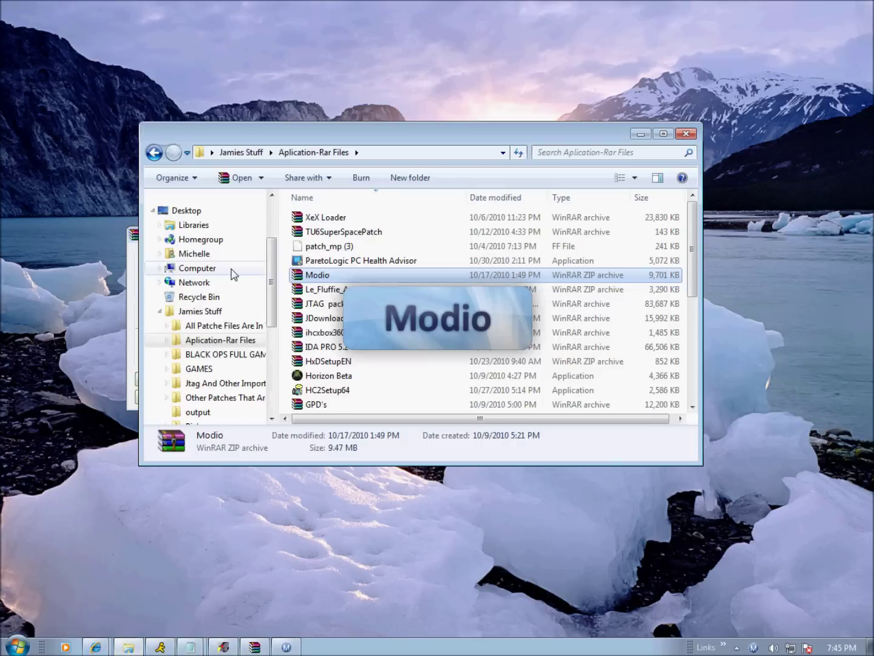
Step: Open BLACK OPS FULL GAME, launch Modio's ISO Tools > ISO Explorer, and choose File > Open ISO
{"action": "left_click", "coordinate": [224, 363]}
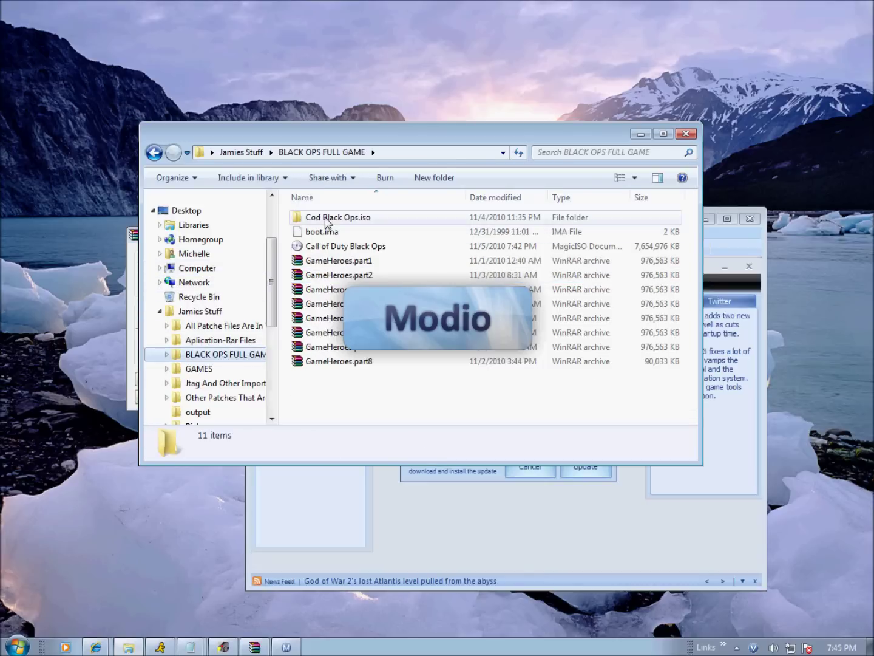
{"action": "left_click", "coordinate": [286, 647]}
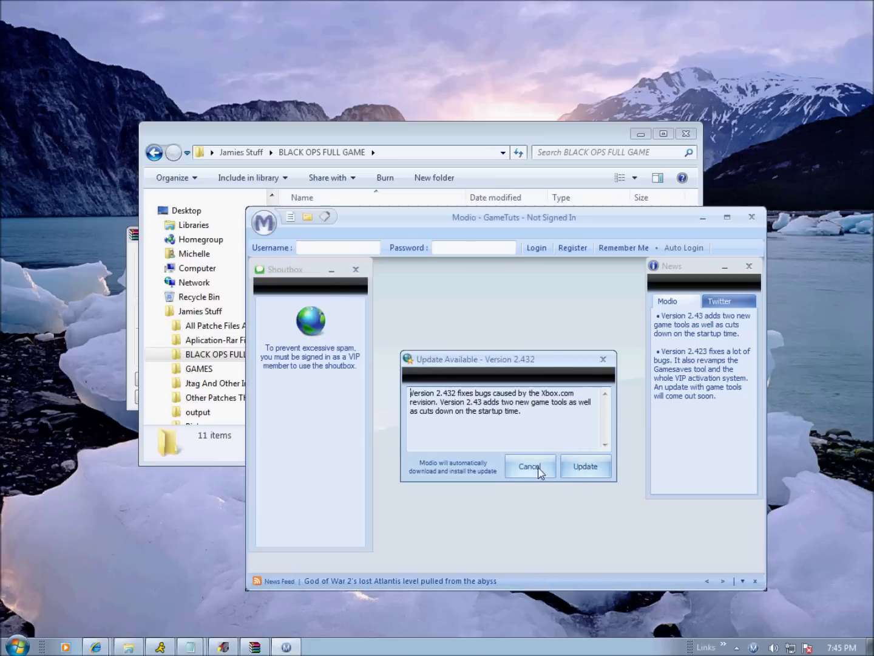
{"action": "left_click", "coordinate": [266, 232]}
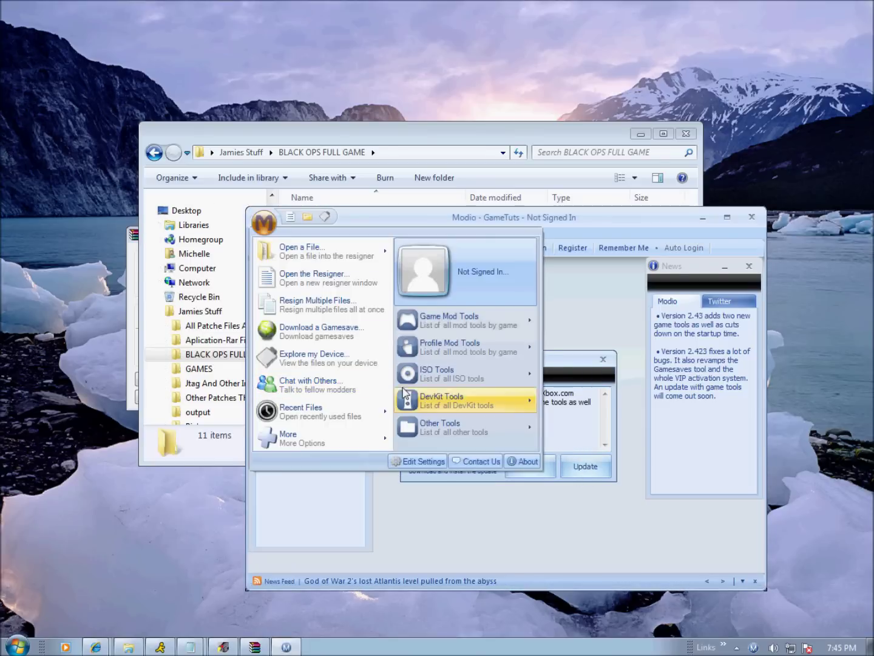
{"action": "mouse_move", "coordinate": [497, 376]}
{"action": "left_click", "coordinate": [555, 371]}
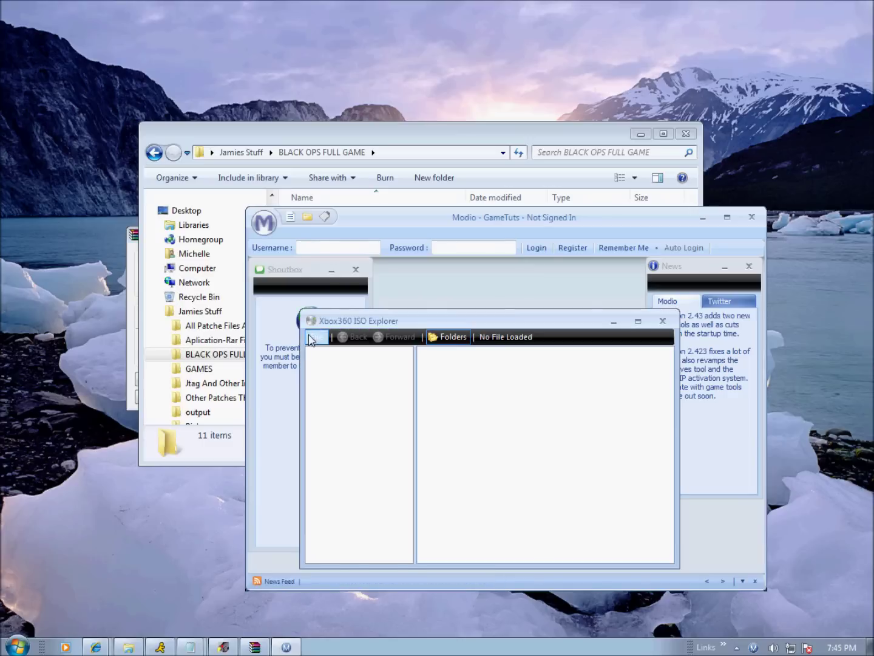
{"action": "left_click", "coordinate": [316, 336]}
{"action": "left_click", "coordinate": [323, 352]}
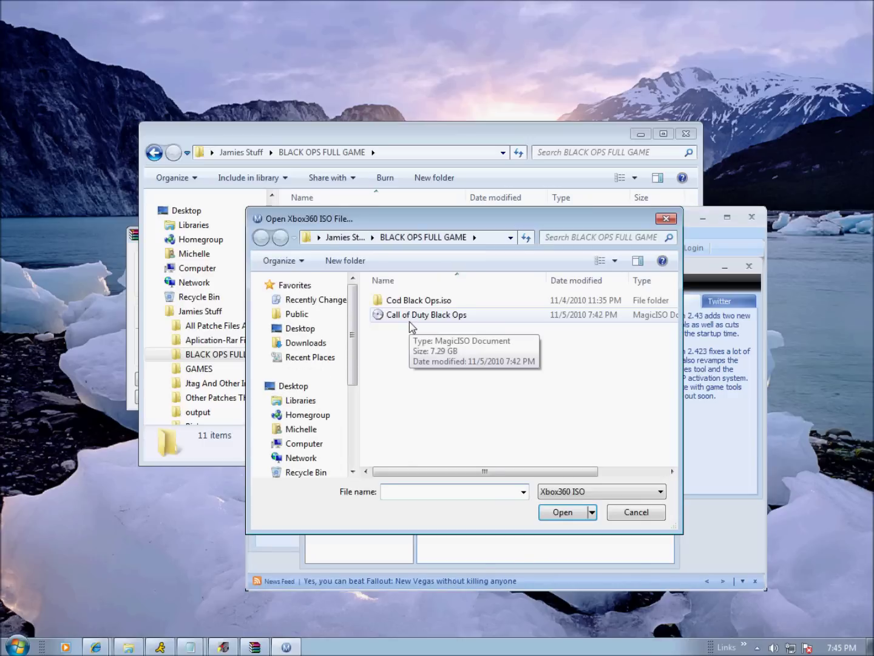
Step: Load the Call of Duty Black Ops ISO into the ISO Explorer
{"action": "double_click", "coordinate": [409, 320]}
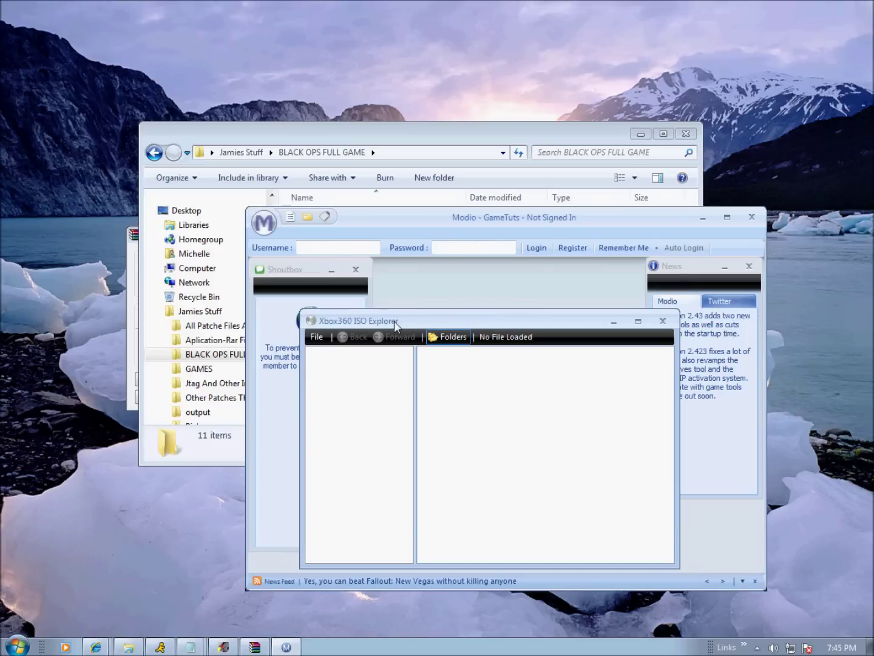
{"action": "left_click_drag", "start_coordinate": [394, 321], "coordinate": [392, 255]}
{"action": "mouse_move", "coordinate": [666, 306]}
{"action": "left_mouse_down"}
{"action": "mouse_move", "coordinate": [665, 416]}
{"action": "mouse_move", "coordinate": [644, 495]}
{"action": "mouse_move", "coordinate": [515, 425]}
{"action": "mouse_move", "coordinate": [480, 398]}
{"action": "mouse_move", "coordinate": [433, 334]}
{"action": "mouse_move", "coordinate": [440, 380]}
{"action": "mouse_move", "coordinate": [490, 321]}
{"action": "mouse_move", "coordinate": [453, 322]}
{"action": "mouse_move", "coordinate": [417, 238]}
{"action": "mouse_move", "coordinate": [420, 306]}
{"action": "mouse_move", "coordinate": [425, 300]}
{"action": "left_mouse_up"}
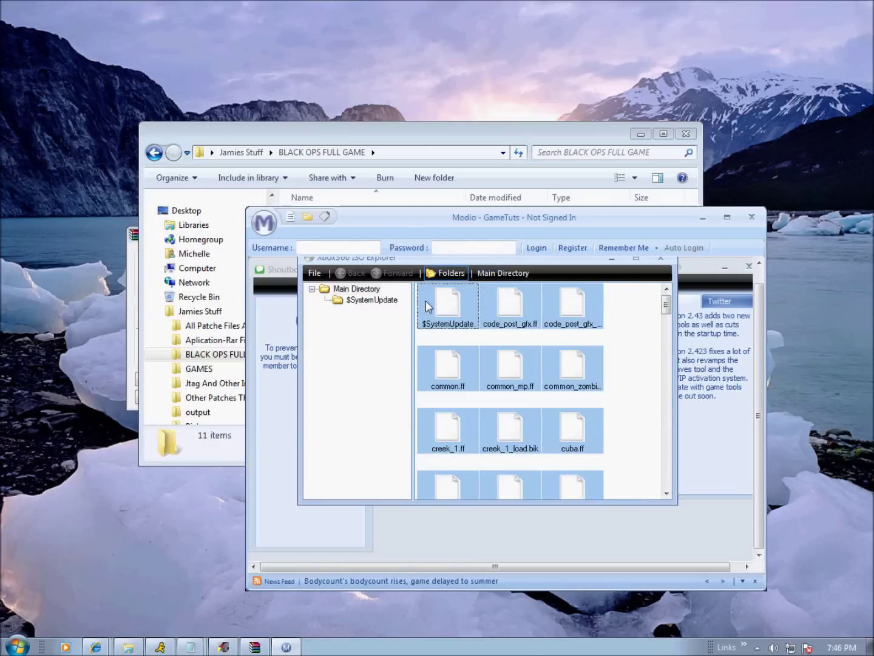
Step: Select a block of game files, bring up Extract Files, then close the ISO Explorer
{"action": "left_click", "coordinate": [426, 300]}
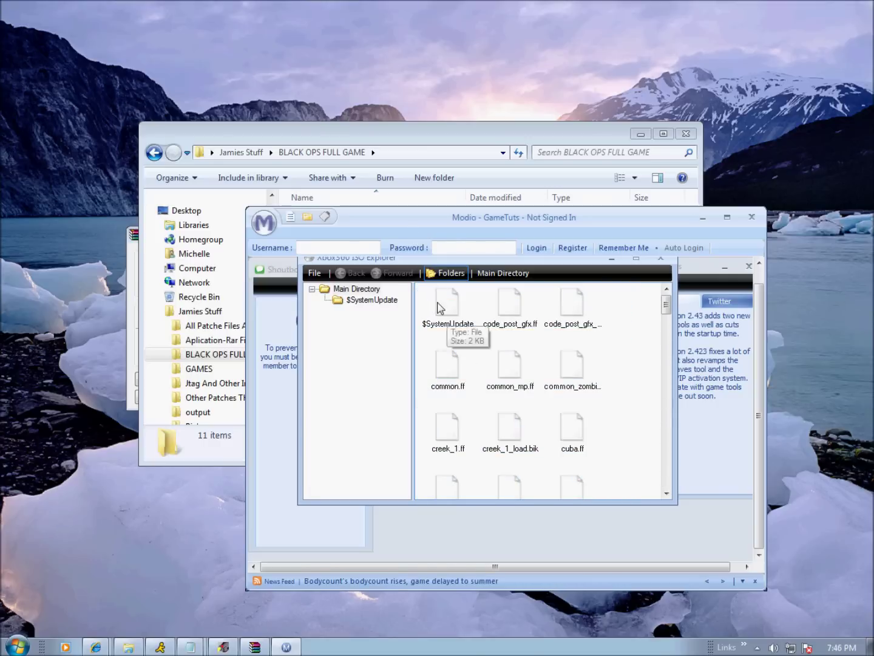
{"action": "mouse_move", "coordinate": [425, 290]}
{"action": "left_mouse_down"}
{"action": "mouse_move", "coordinate": [574, 459]}
{"action": "mouse_move", "coordinate": [587, 536]}
{"action": "left_mouse_up"}
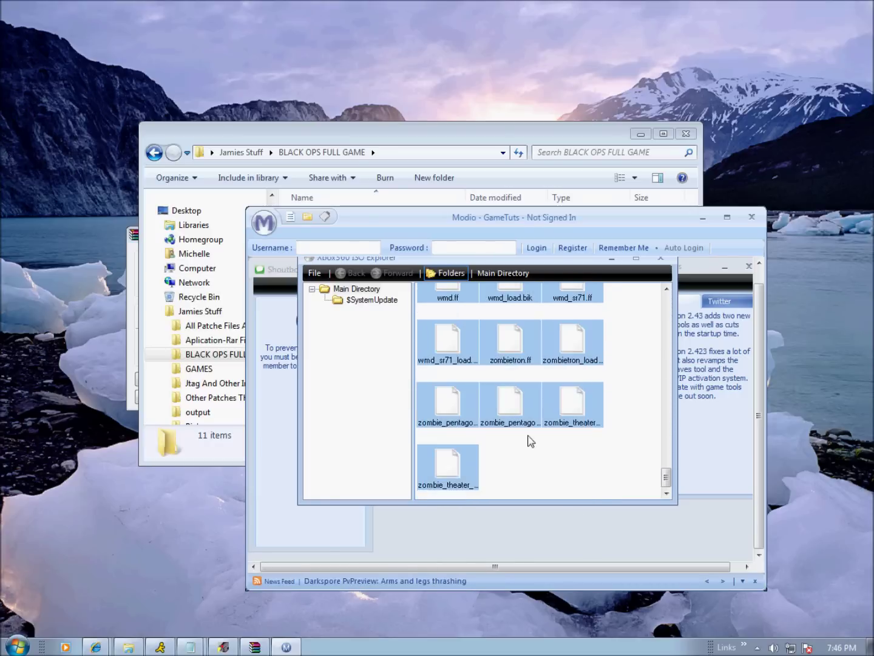
{"action": "right_click", "coordinate": [516, 411]}
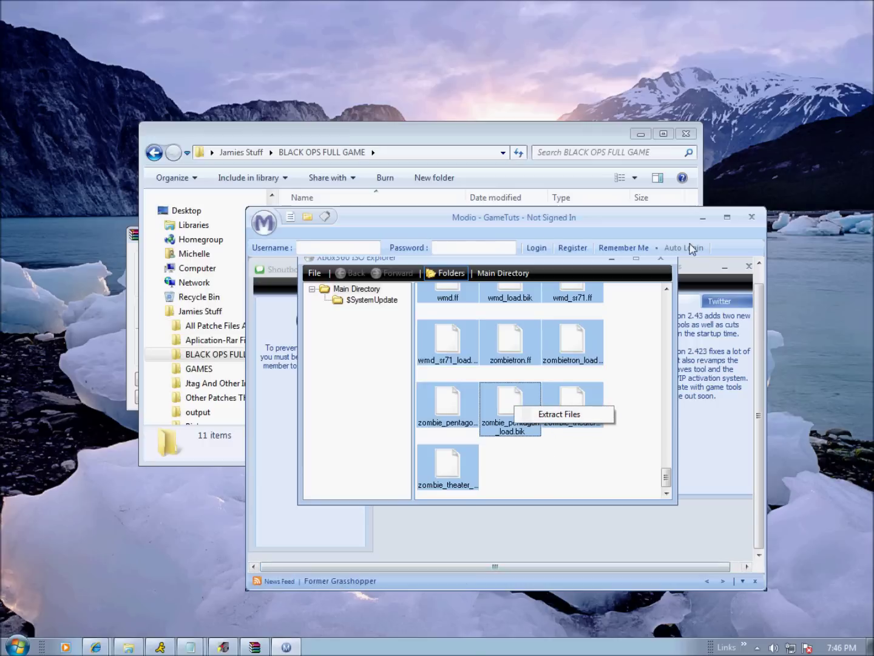
{"action": "left_click", "coordinate": [661, 259]}
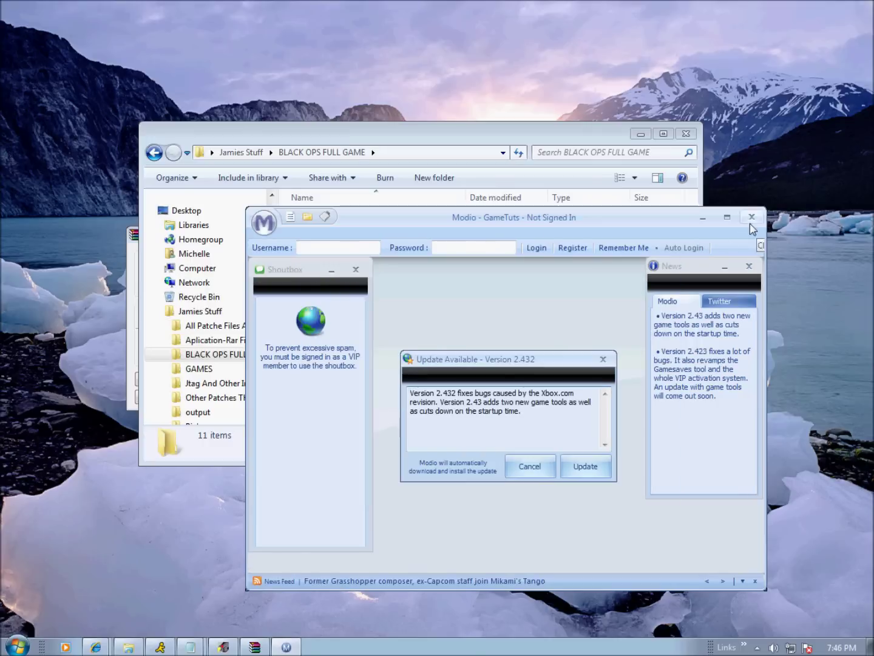
Step: Close Modio and cancel the WinRAR extraction at 63%, confirming Yes to the User break
{"action": "left_click", "coordinate": [530, 472]}
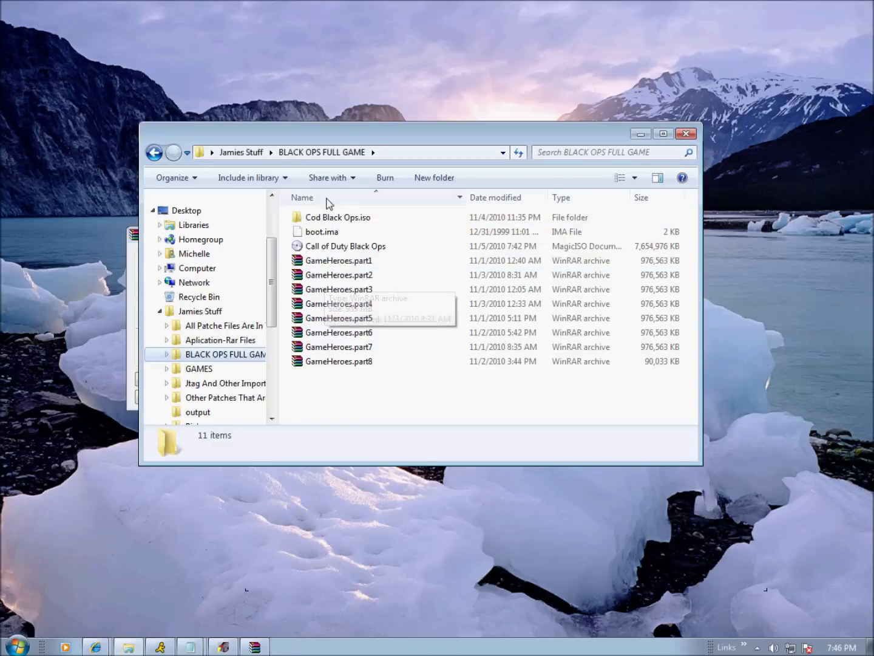
{"action": "left_click", "coordinate": [254, 647]}
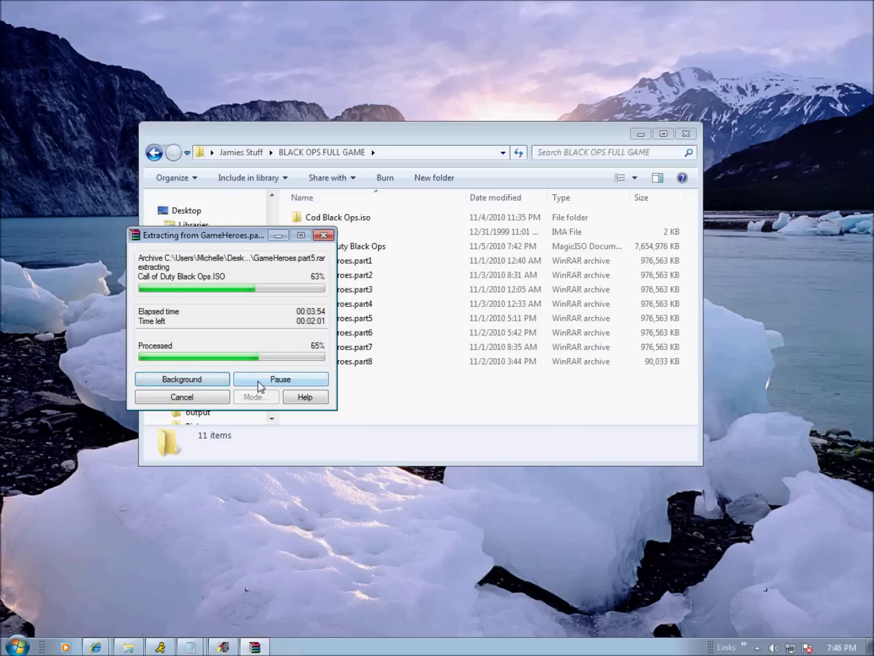
{"action": "left_click", "coordinate": [228, 396]}
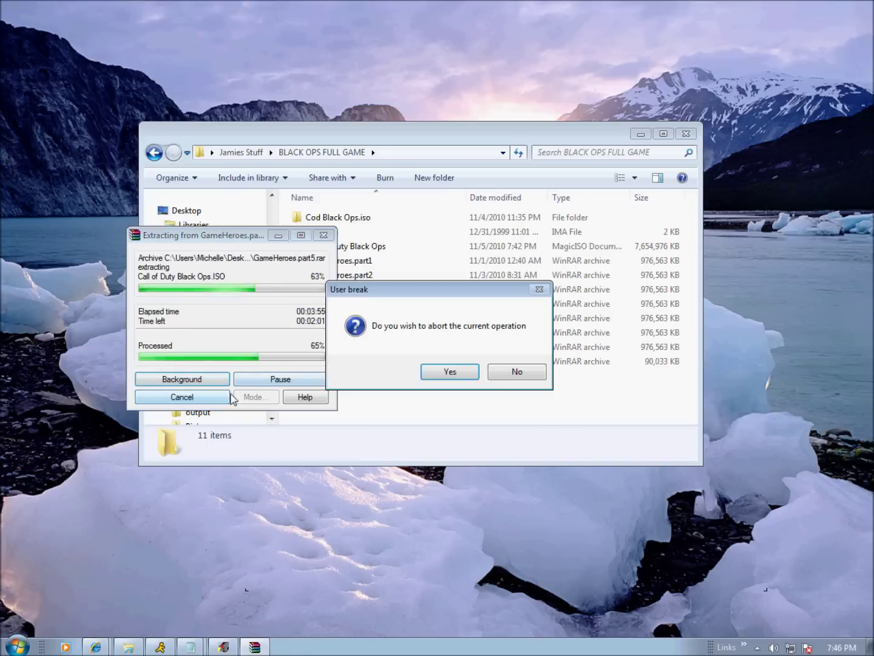
{"action": "left_click", "coordinate": [450, 373]}
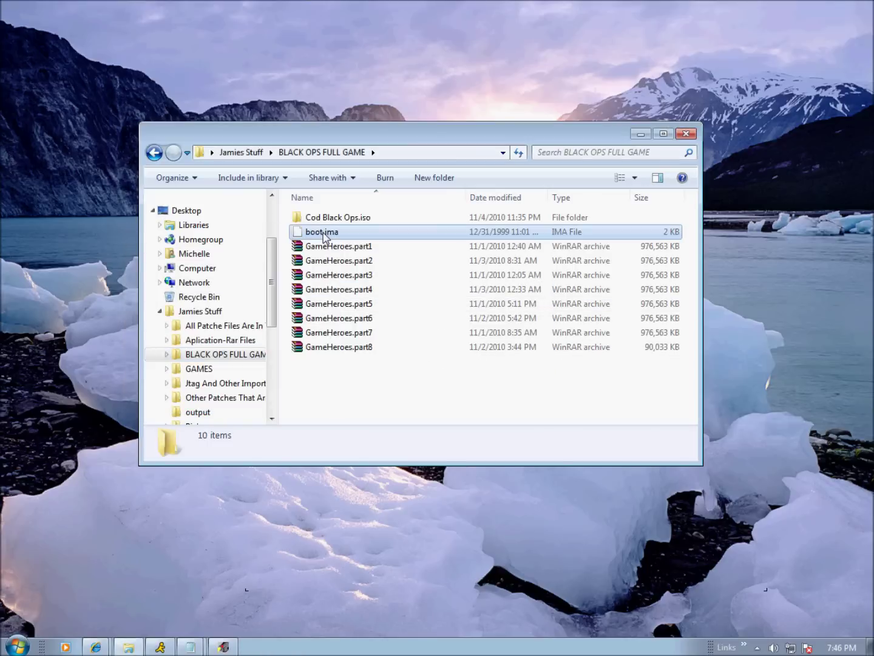
{"action": "left_click", "coordinate": [327, 233]}
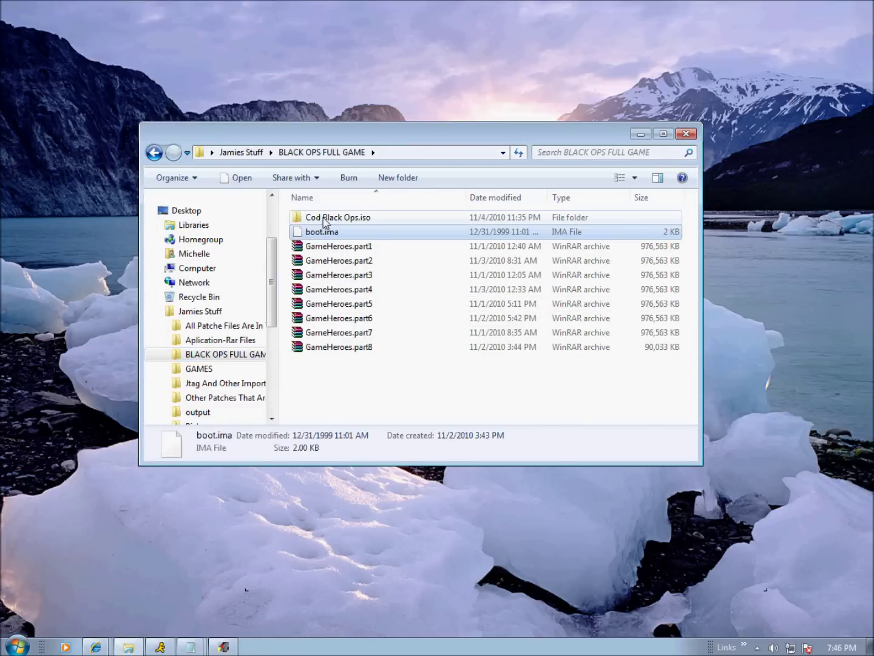
Step: Browse the 51 extracted game files in the Cod Black Ops.iso folder, then close Explorer
{"action": "double_click", "coordinate": [324, 220]}
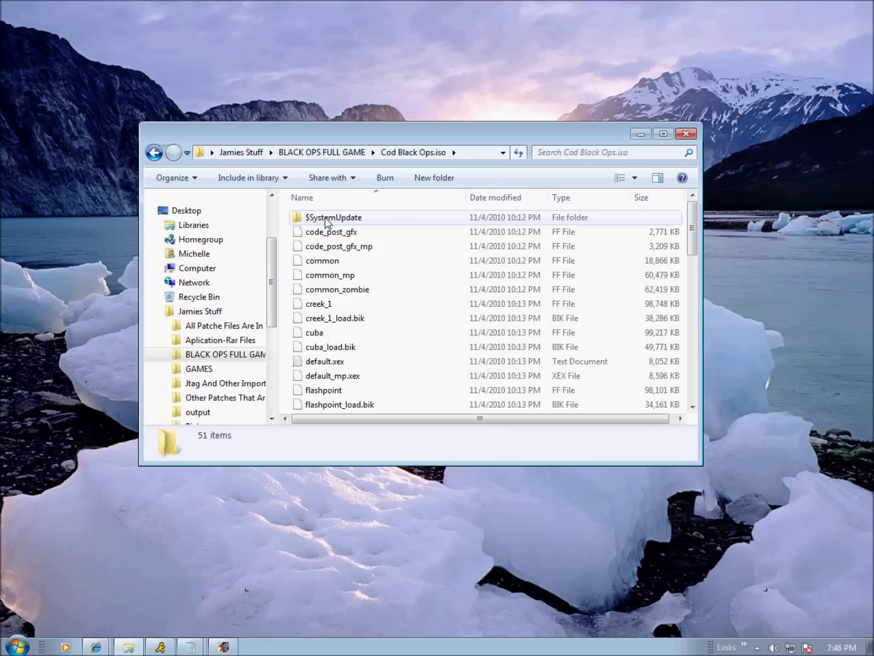
{"action": "mouse_move", "coordinate": [693, 237]}
{"action": "left_mouse_down"}
{"action": "mouse_move", "coordinate": [692, 416]}
{"action": "mouse_move", "coordinate": [683, 324]}
{"action": "mouse_move", "coordinate": [687, 392]}
{"action": "mouse_move", "coordinate": [692, 245]}
{"action": "left_mouse_up"}
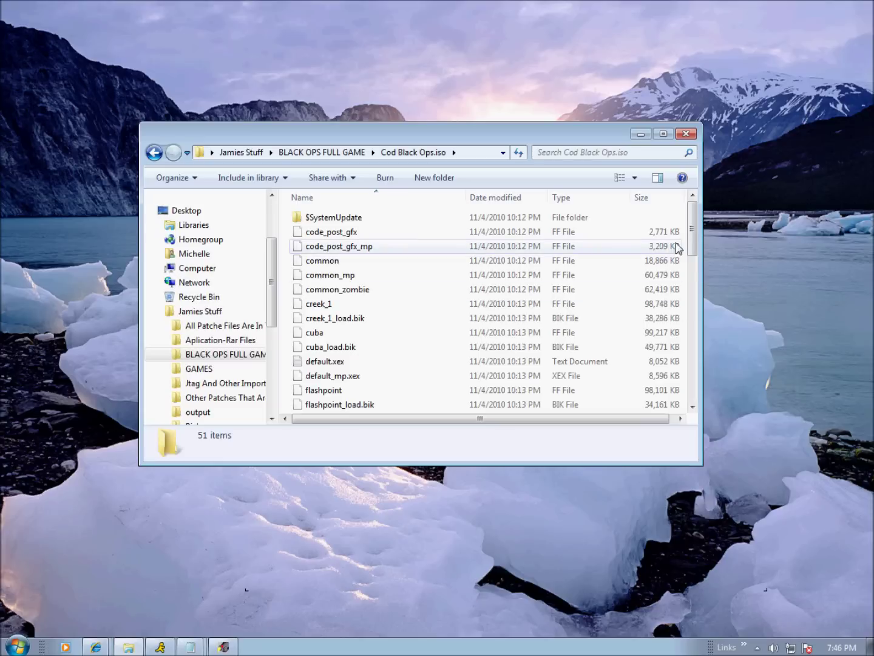
{"action": "mouse_move", "coordinate": [694, 245]}
{"action": "left_mouse_down"}
{"action": "mouse_move", "coordinate": [697, 386]}
{"action": "mouse_move", "coordinate": [710, 316]}
{"action": "mouse_move", "coordinate": [720, 408]}
{"action": "left_mouse_up"}
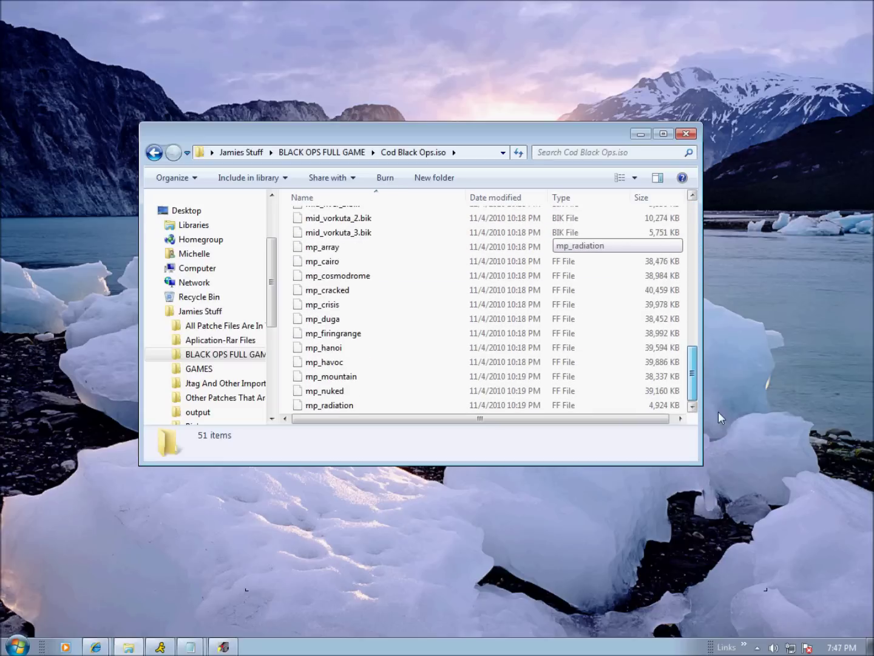
{"action": "scroll", "coordinate": [504, 377], "scroll_direction": "up", "scroll_amount": 13}
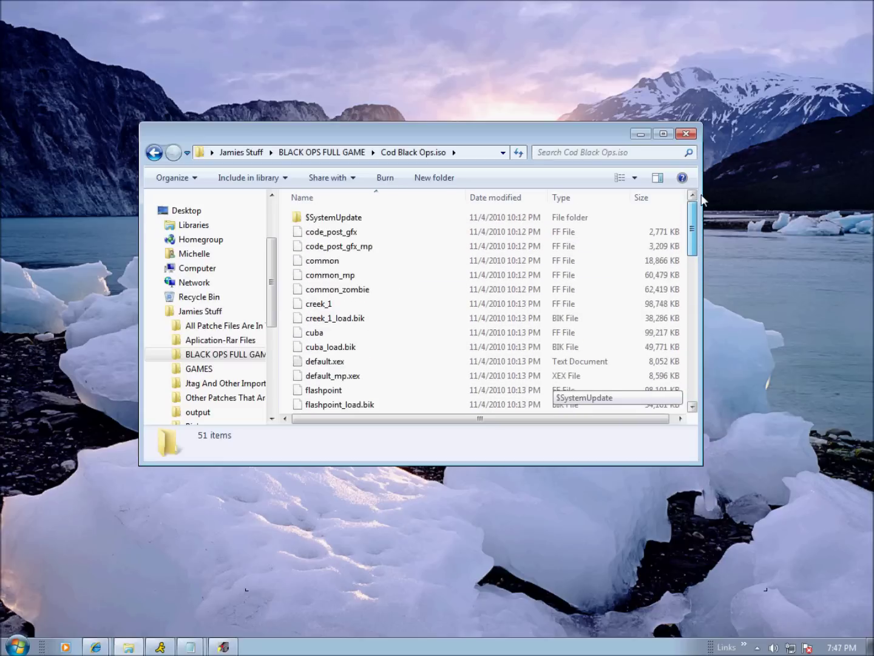
{"action": "scroll", "coordinate": [398, 246], "scroll_direction": "down", "scroll_amount": 11}
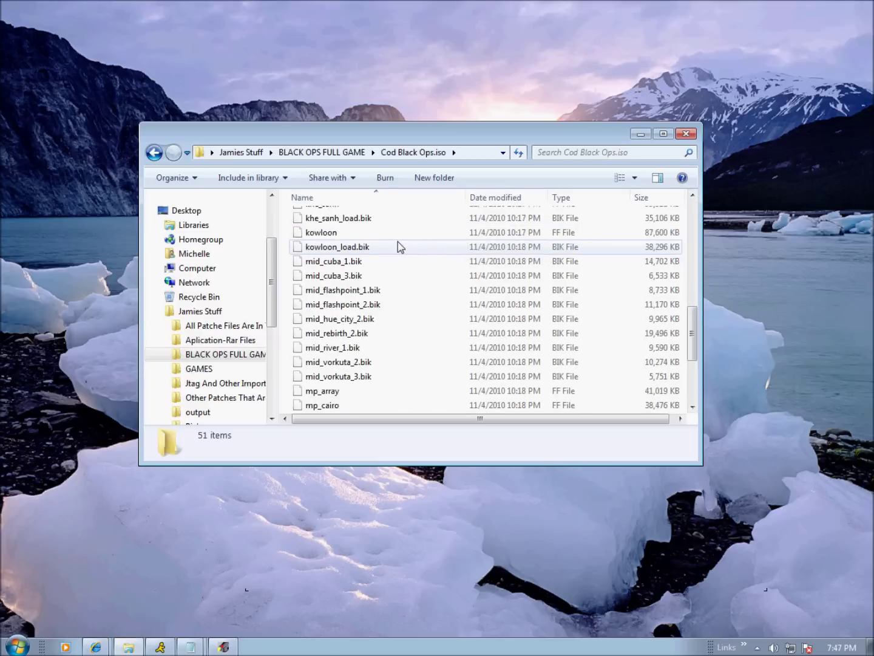
{"action": "scroll", "coordinate": [399, 246], "scroll_direction": "up", "scroll_amount": 11}
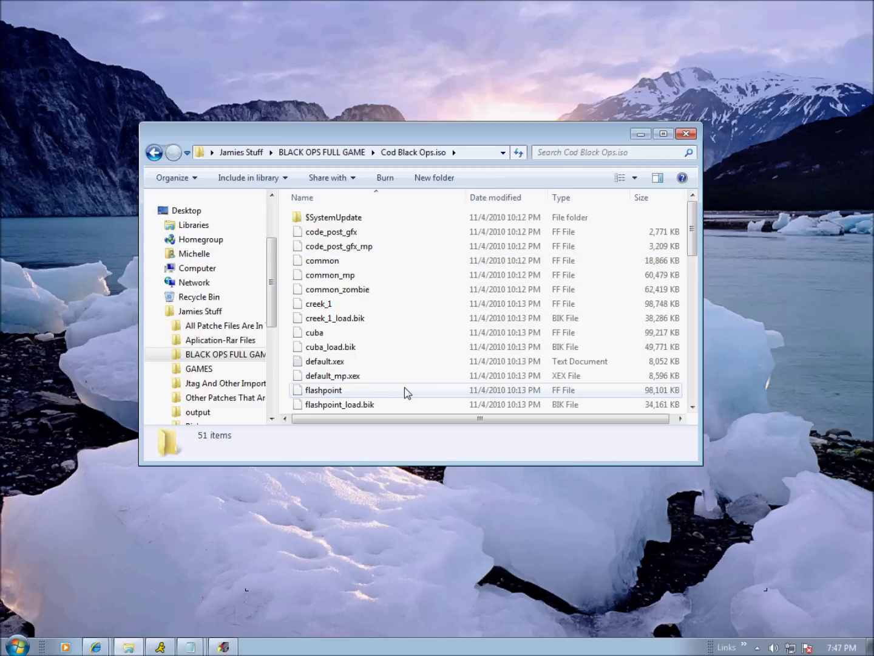
{"action": "left_click", "coordinate": [681, 134]}
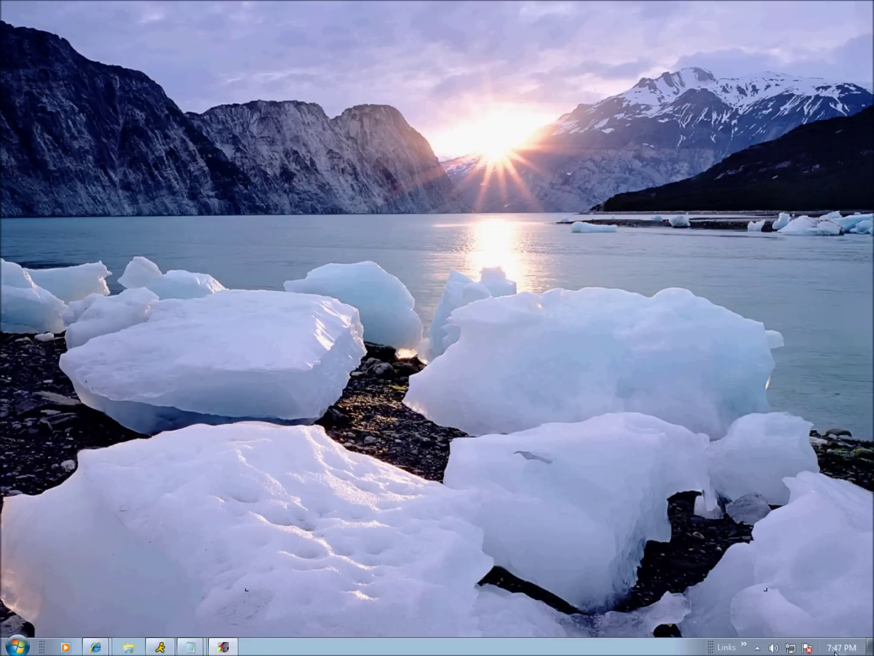
{"action": "mouse_move", "coordinate": [835, 653]}
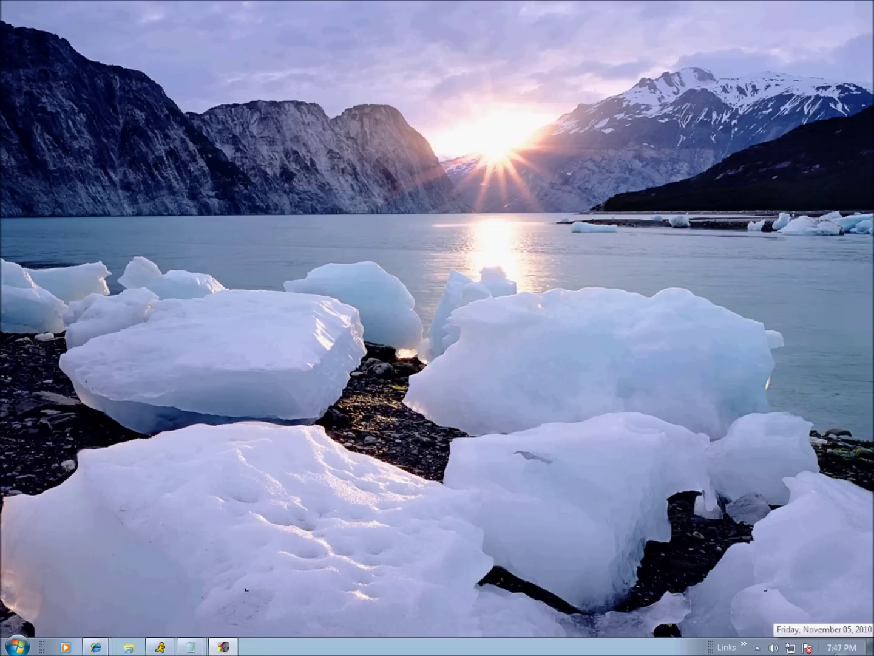